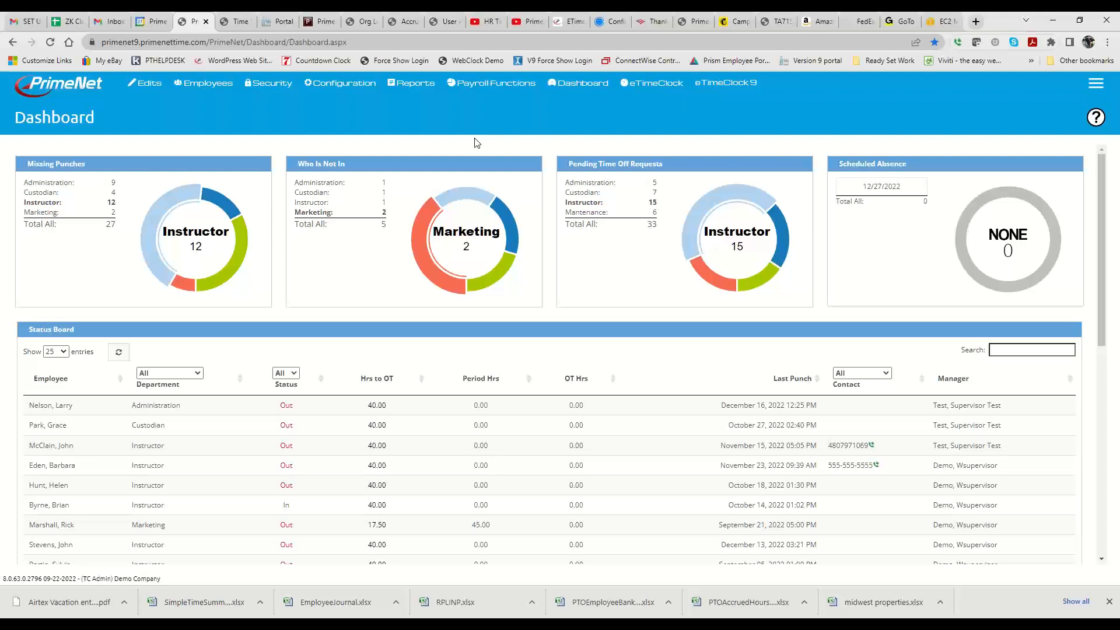
# - Open the Pay Types list in the company setup configuration
pyautogui.click(342, 86)
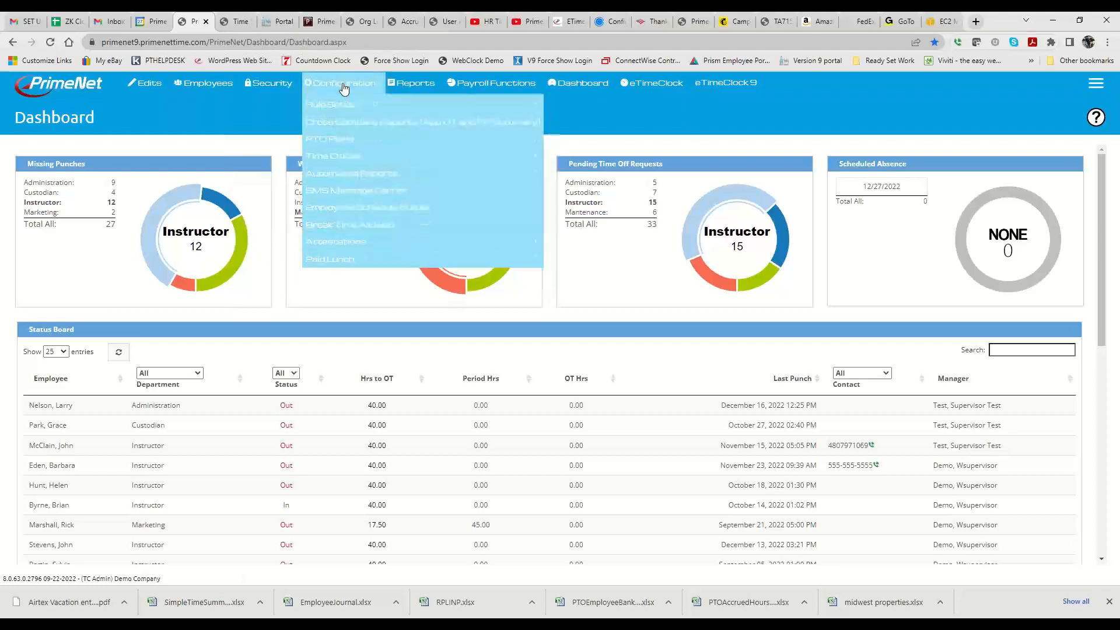
pyautogui.moveTo(350, 107)
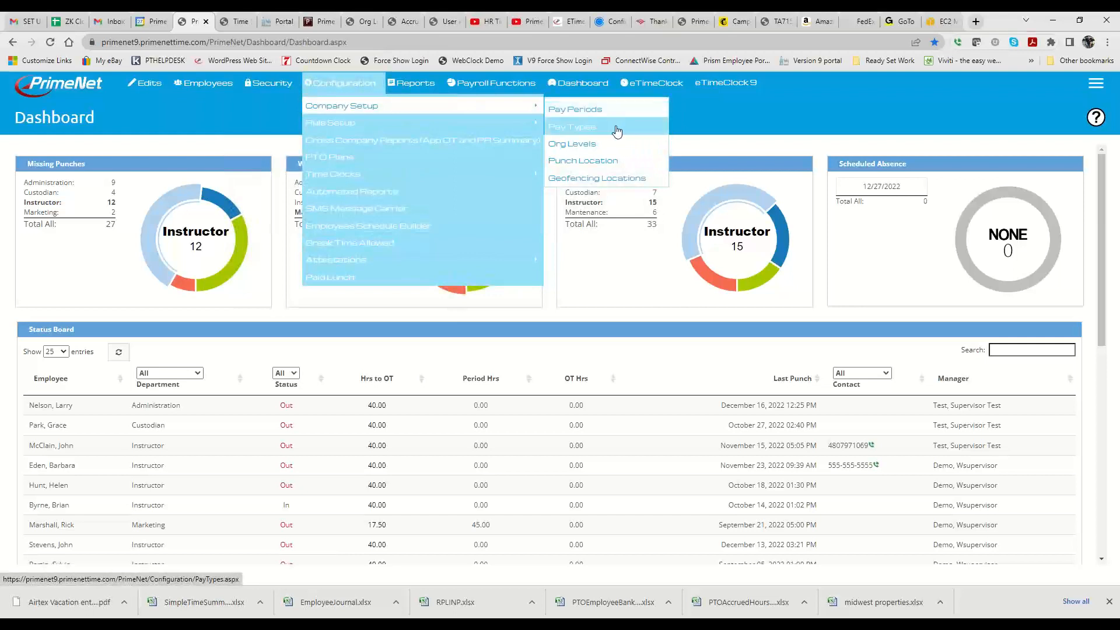
pyautogui.click(571, 129)
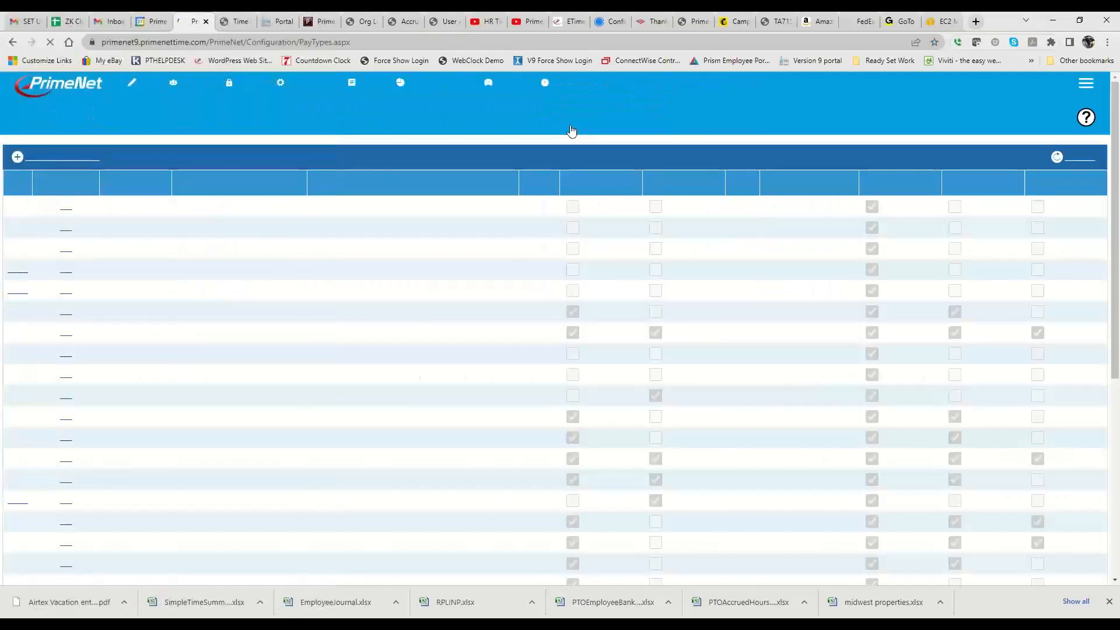
pyautogui.moveTo(325, 87)
pyautogui.moveTo(370, 105)
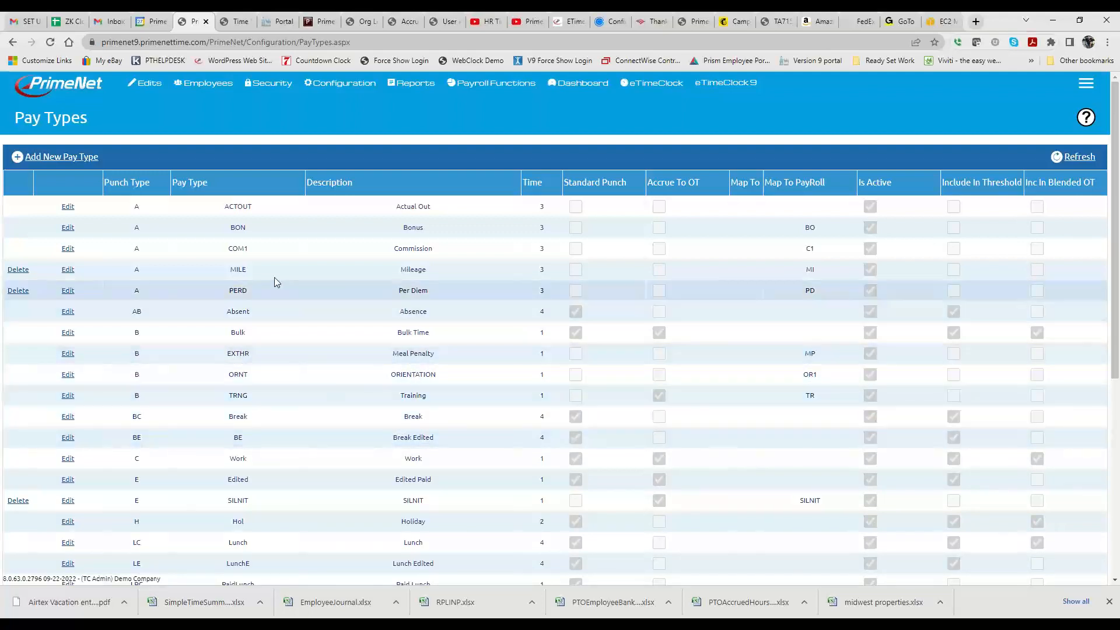
# - Start a new pay type with the code WKCMP and the description Work Comp
pyautogui.click(58, 157)
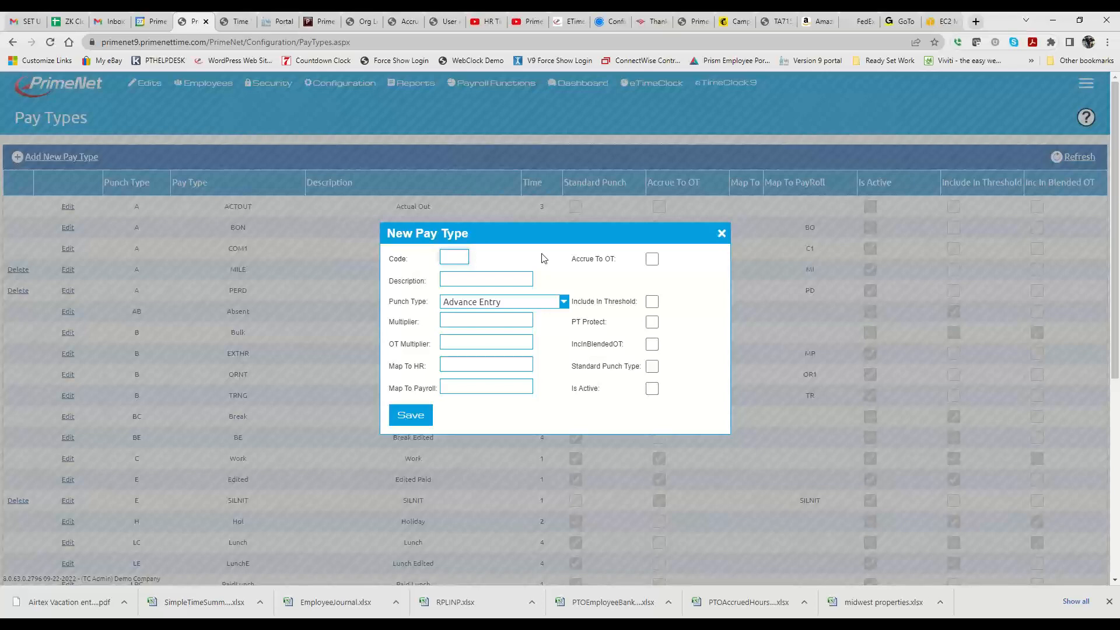
pyautogui.write('WK')
pyautogui.write('C')
pyautogui.write('MP')
pyautogui.click(494, 284)
pyautogui.write('Work C')
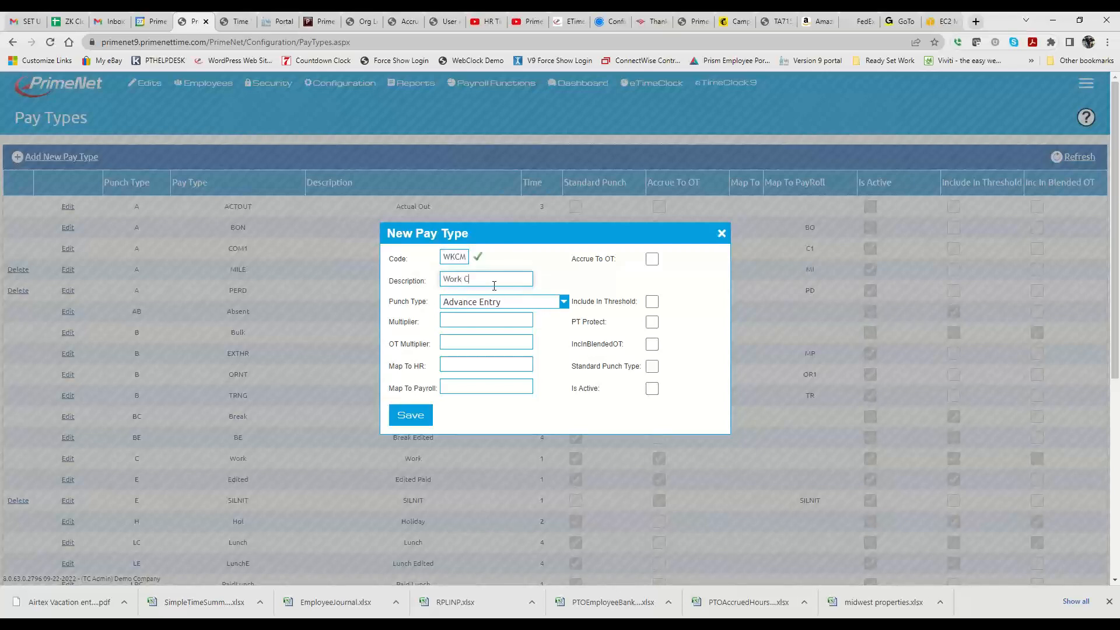
pyautogui.write('omp')
# - Set the new pay type's punch type to Personal Time Paid
pyautogui.click(546, 303)
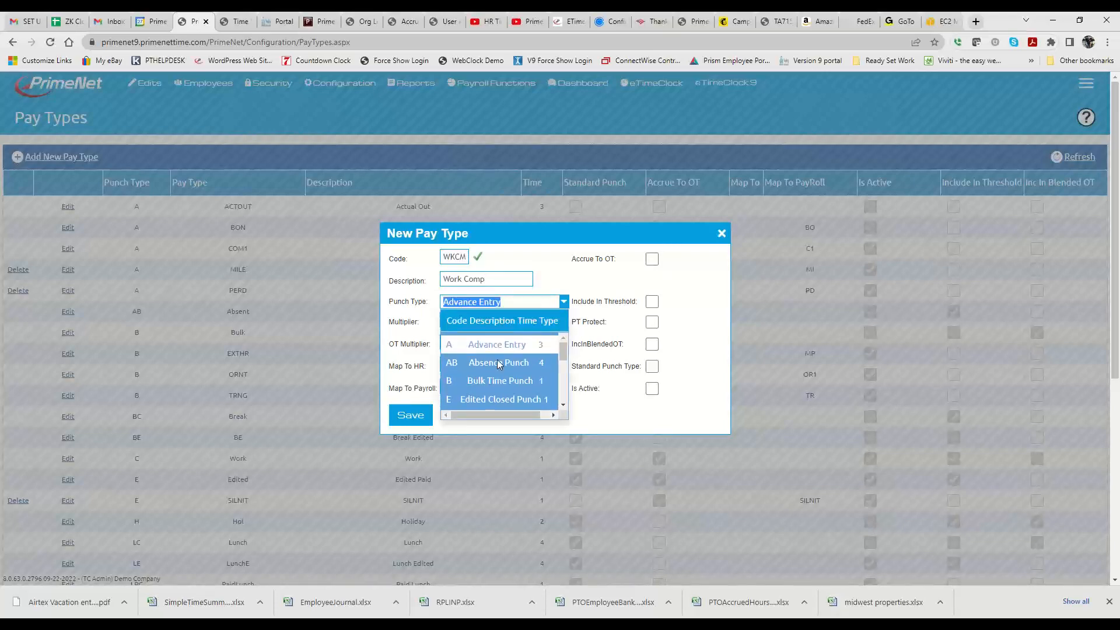
pyautogui.scroll(-2, 495, 363)
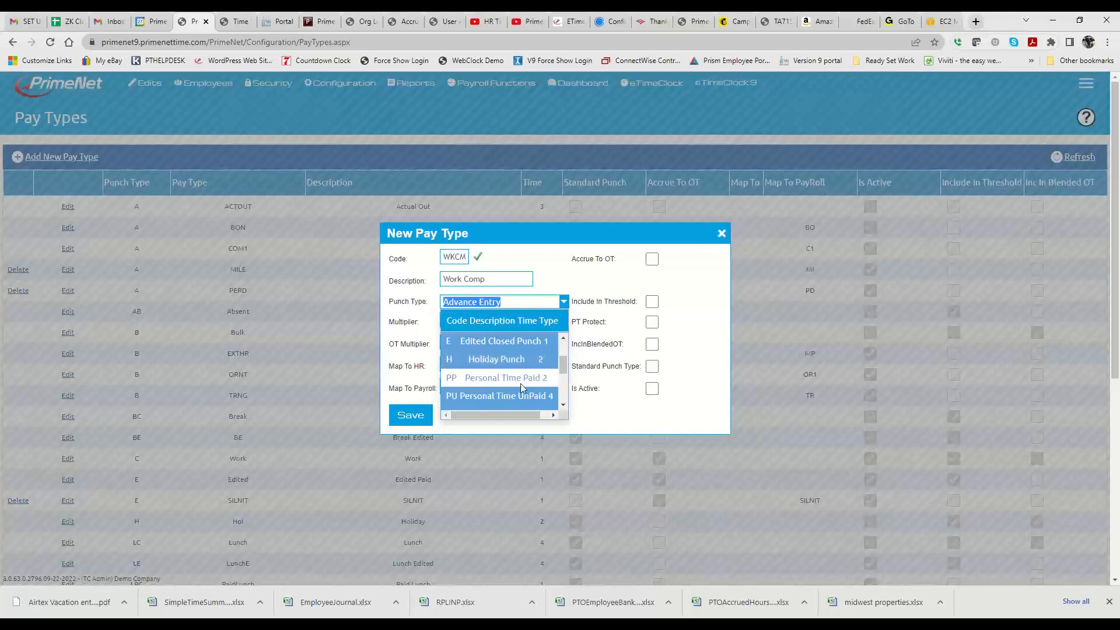
pyautogui.click(511, 379)
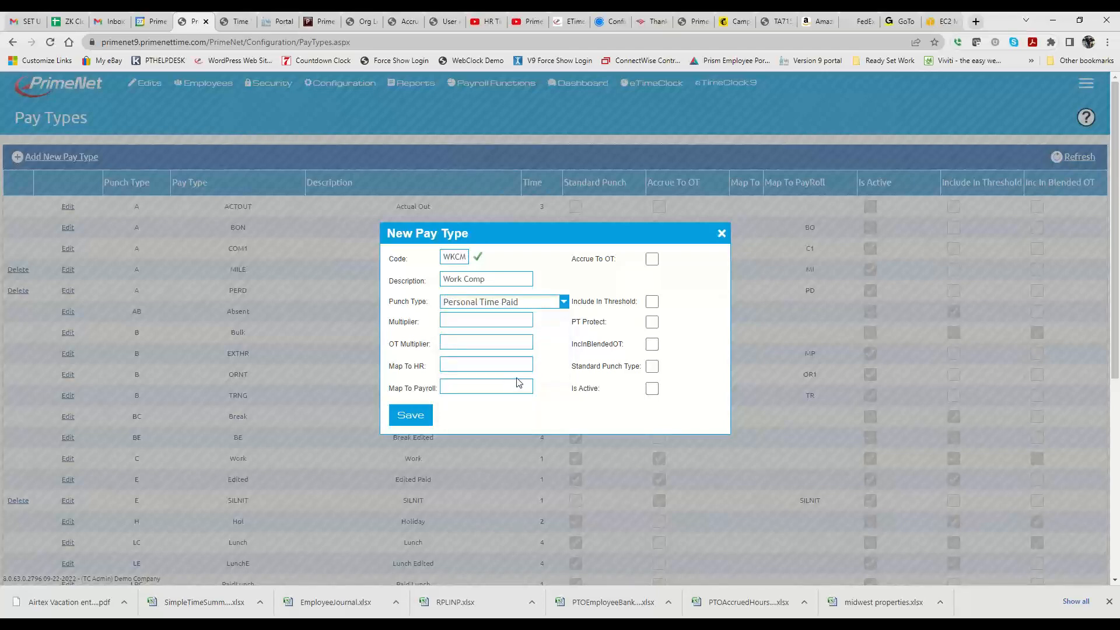
# - Map the Work Comp pay type to payroll code W, make it active with multiplier and OT multiplier 0.00, and save it
pyautogui.click(465, 389)
pyautogui.write('W')
pyautogui.click(652, 388)
pyautogui.click(472, 341)
pyautogui.write('0.00')
pyautogui.click(455, 321)
pyautogui.write('0.00')
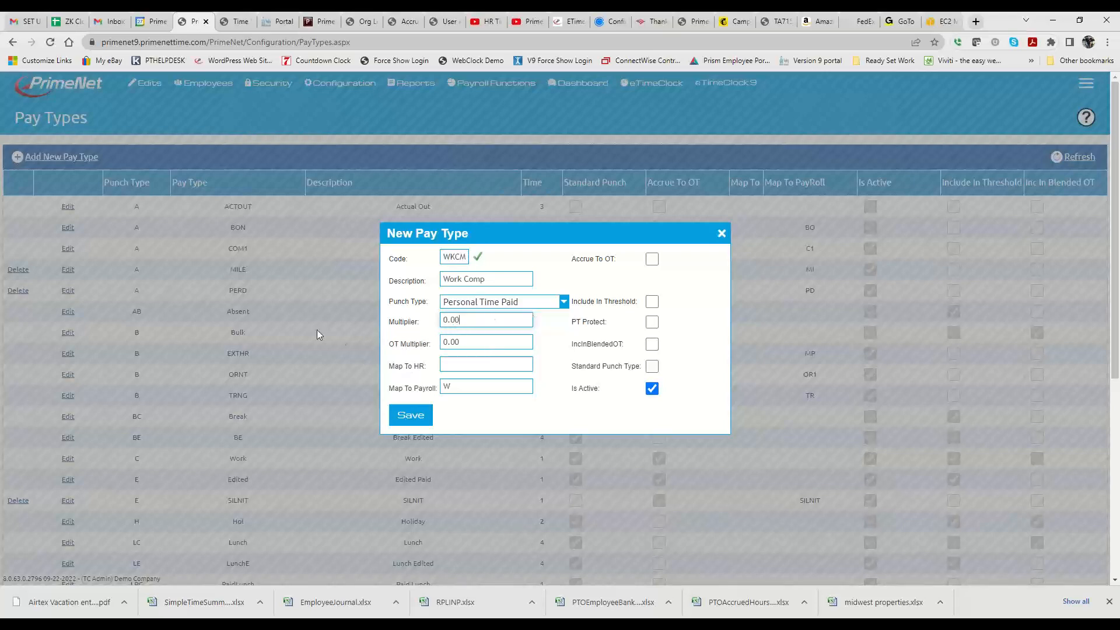
pyautogui.click(407, 416)
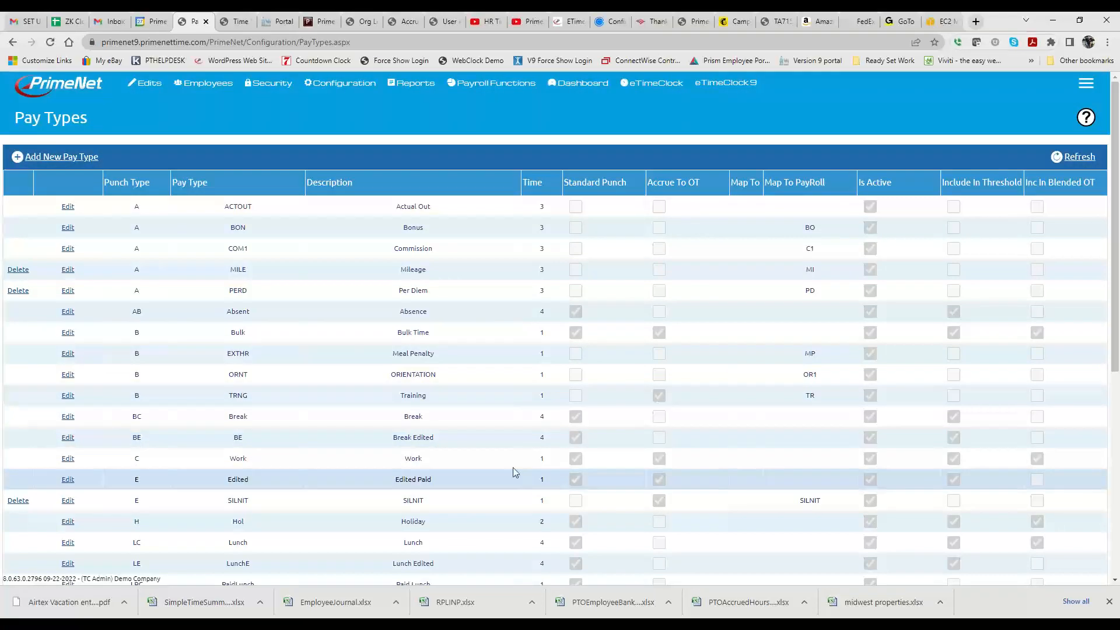
# - View the settings of the existing PTO pay type and close them without changes
pyautogui.scroll(-6, 513, 468)
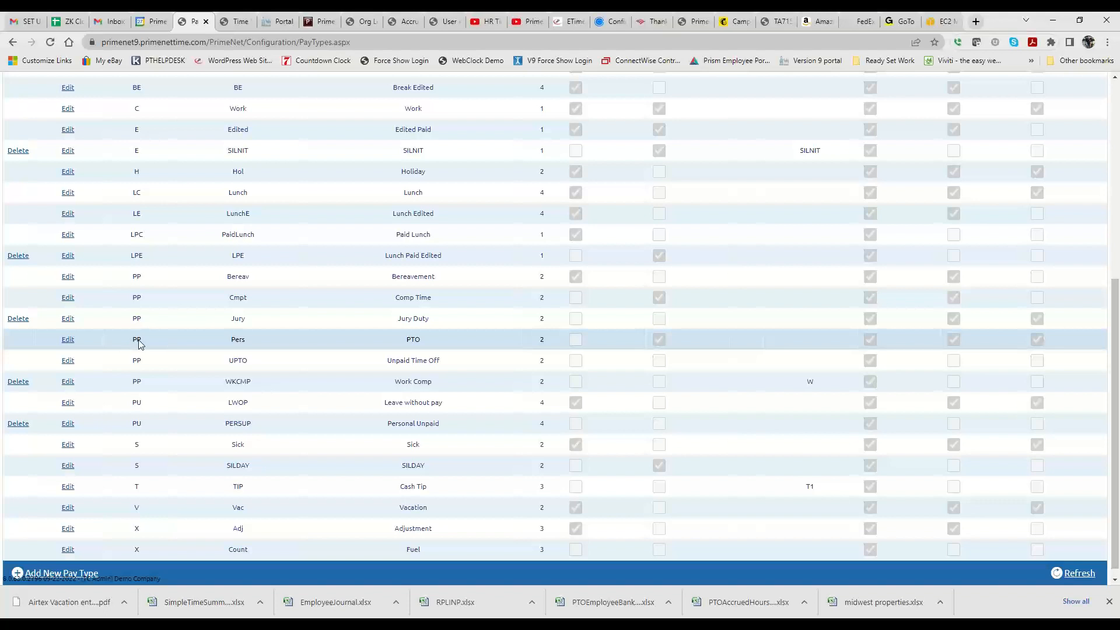
pyautogui.click(68, 340)
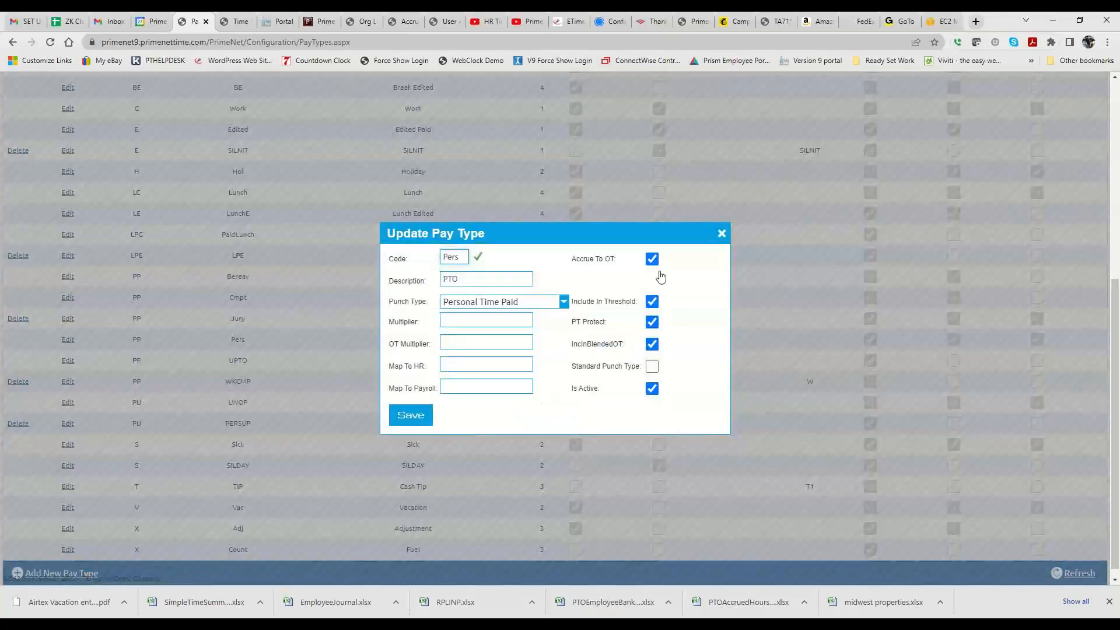
pyautogui.click(721, 233)
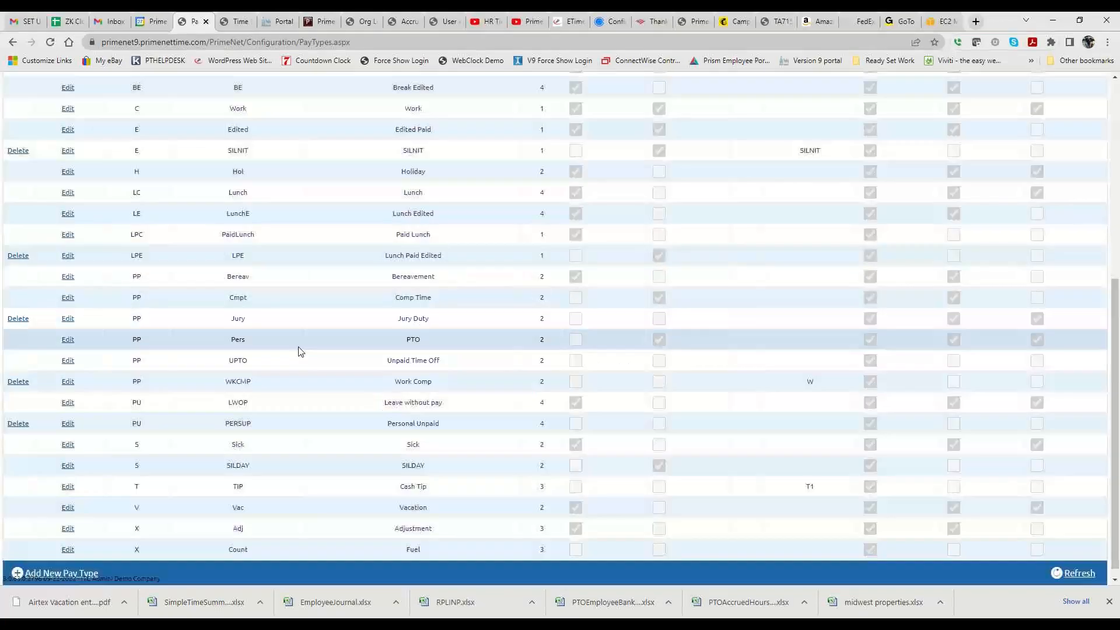
# - Review the punch type choices for the Work Comp pay type, reselect Personal Time Paid and save
pyautogui.click(69, 381)
pyautogui.click(505, 302)
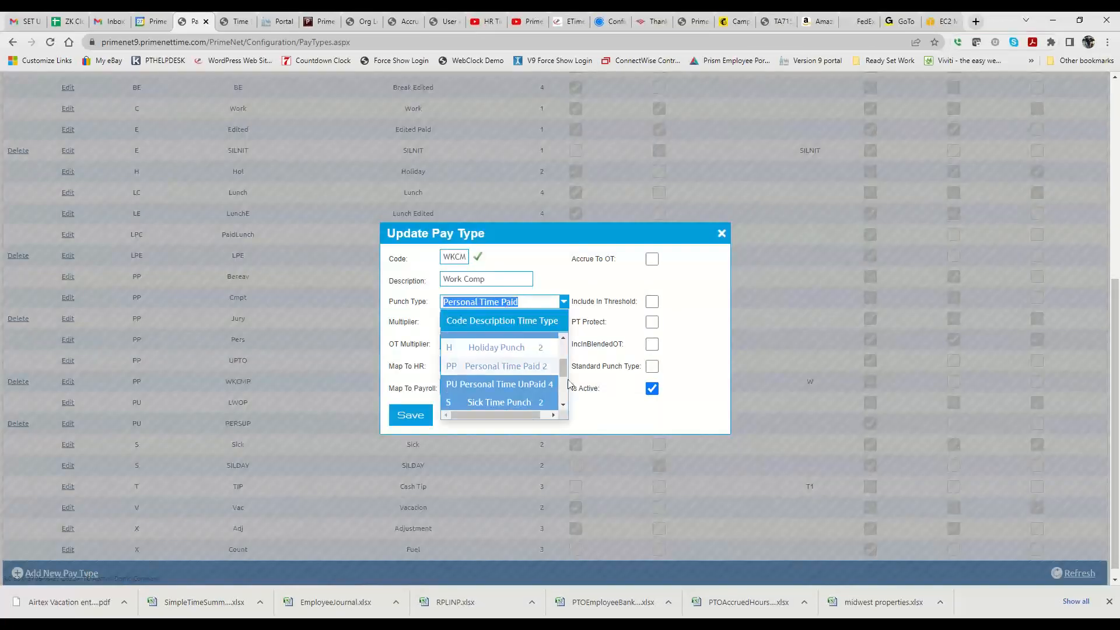
pyautogui.moveTo(565, 370); pyautogui.dragTo(562, 391)
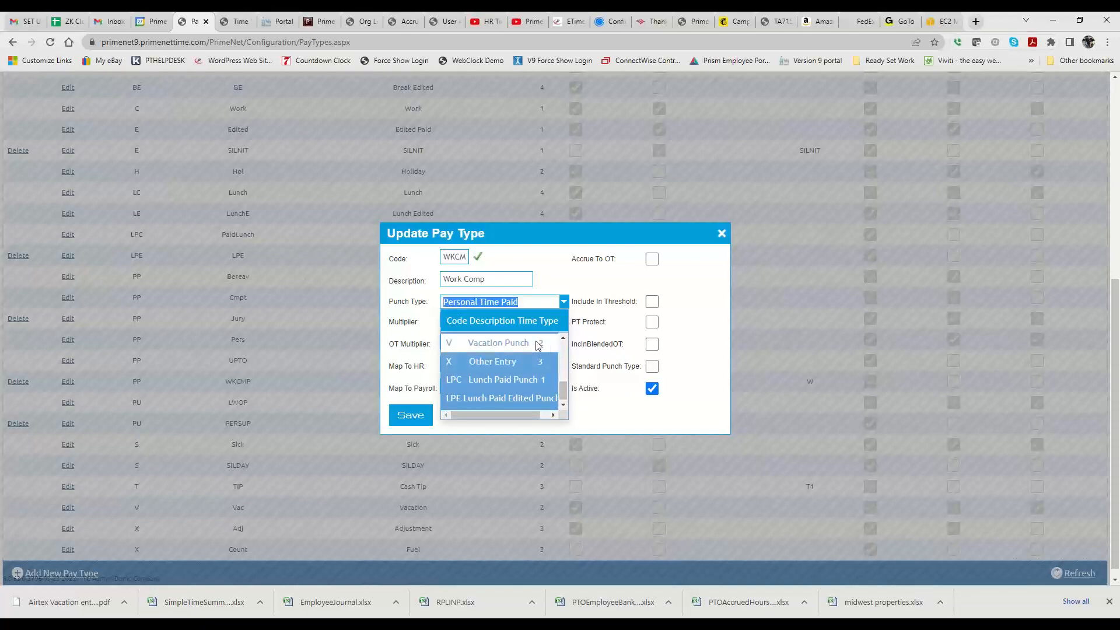
pyautogui.click(562, 340)
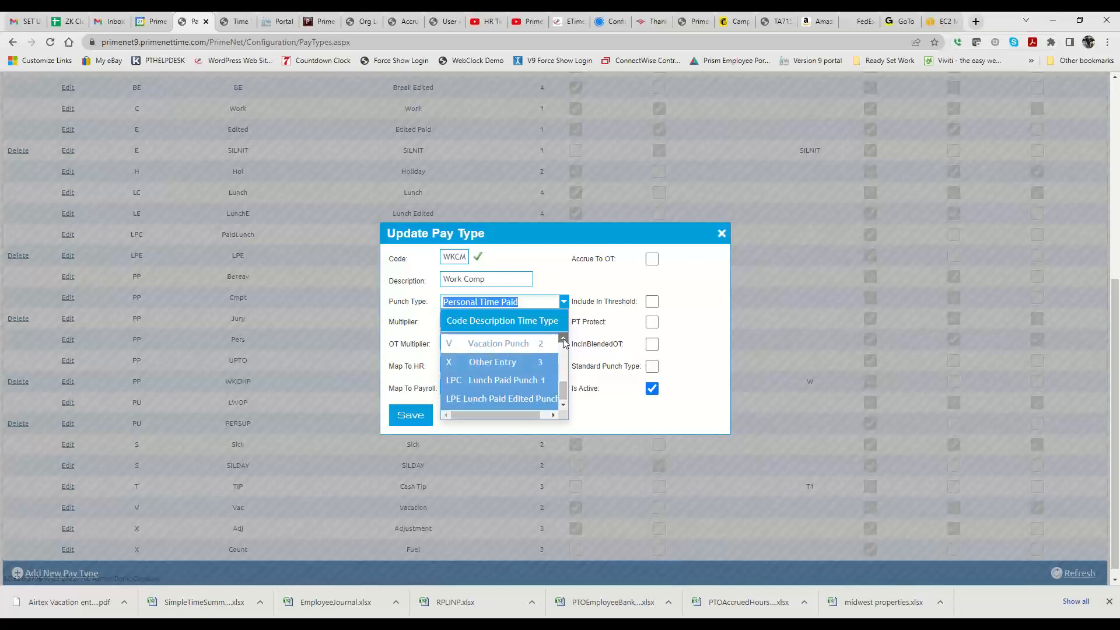
pyautogui.click(563, 340)
pyautogui.click(563, 339)
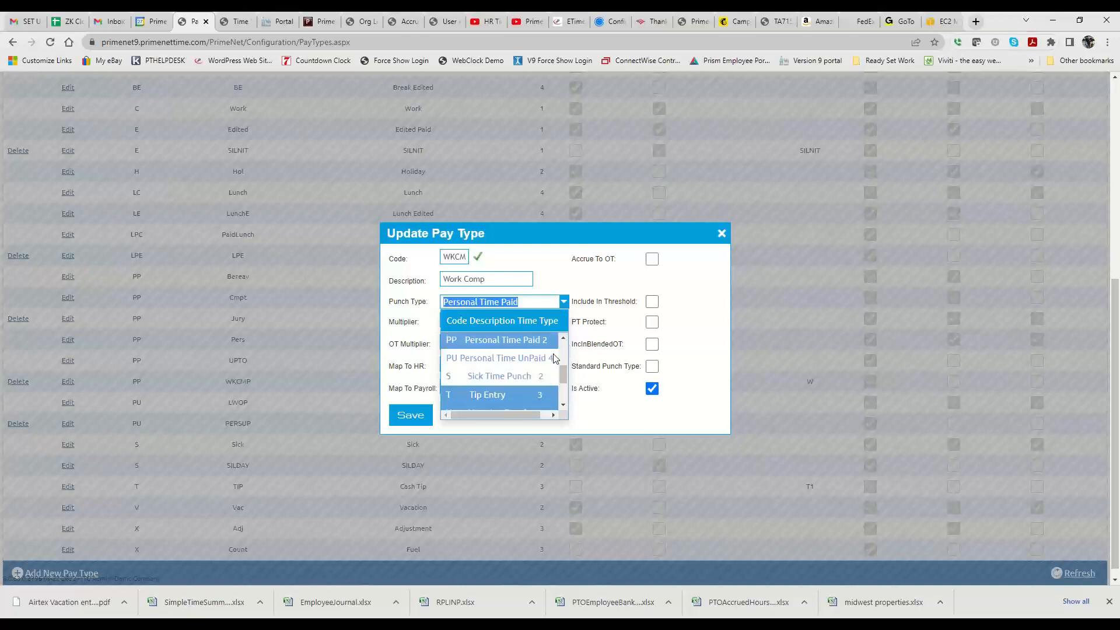
pyautogui.scroll(5, 546, 372)
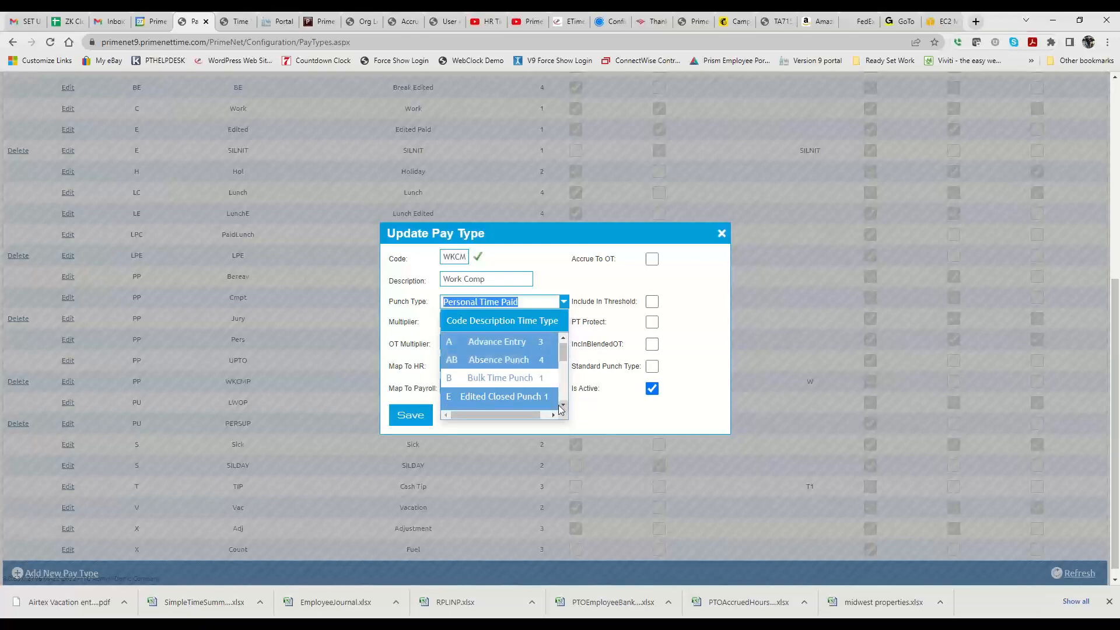
pyautogui.scroll(-3, 543, 379)
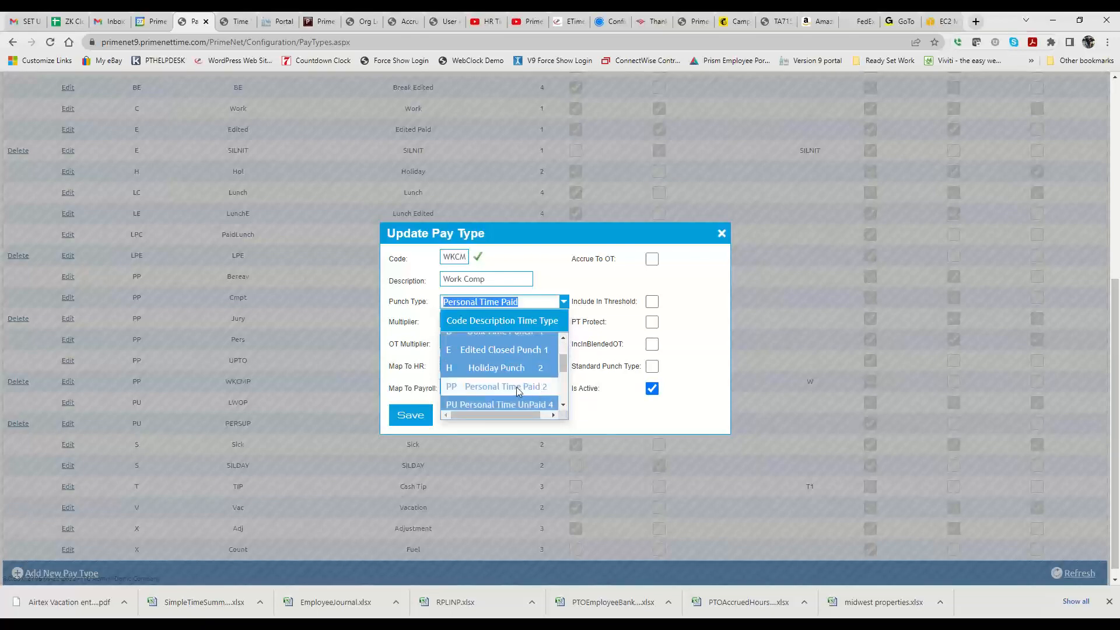
pyautogui.click(516, 387)
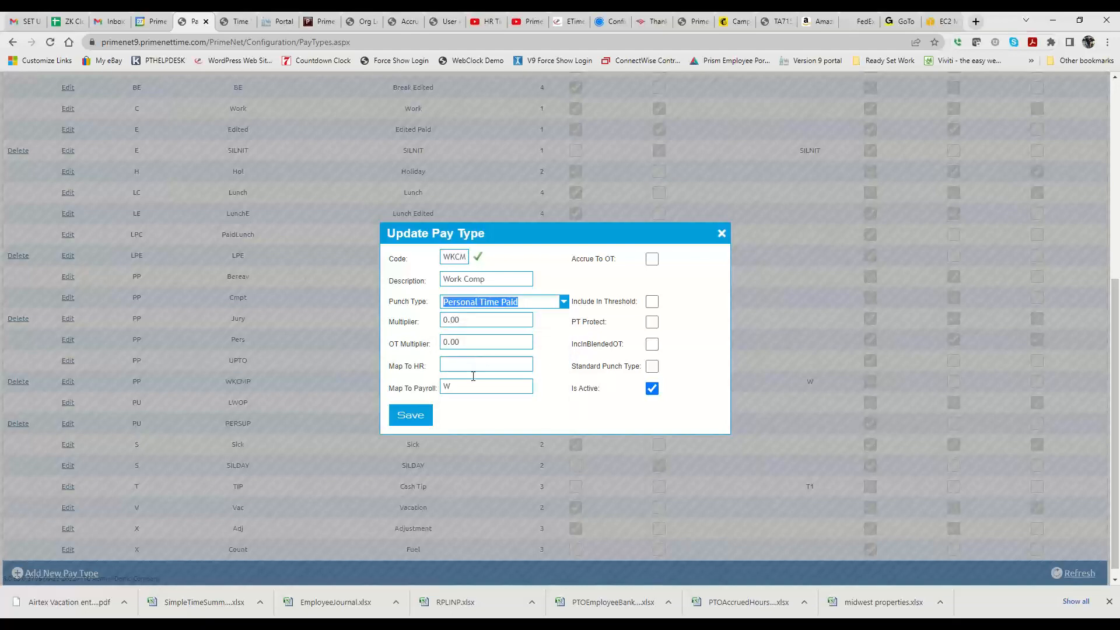
pyautogui.click(404, 417)
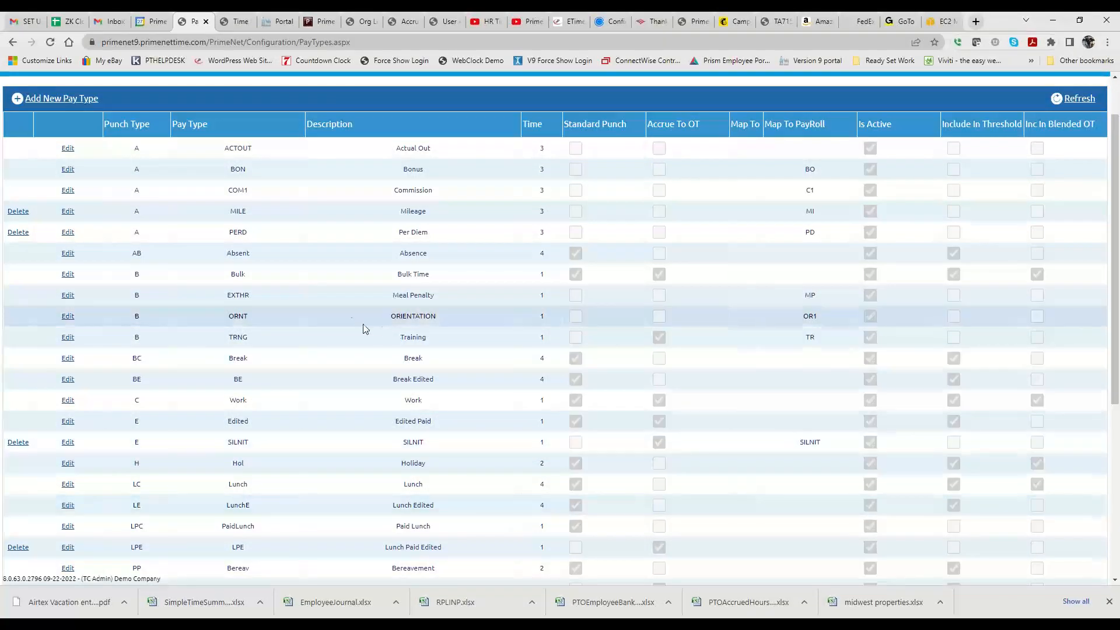
# - Go to the PTO Plans configuration and open plan 100 (PTO) for editing
pyautogui.scroll(1, 107, 142)
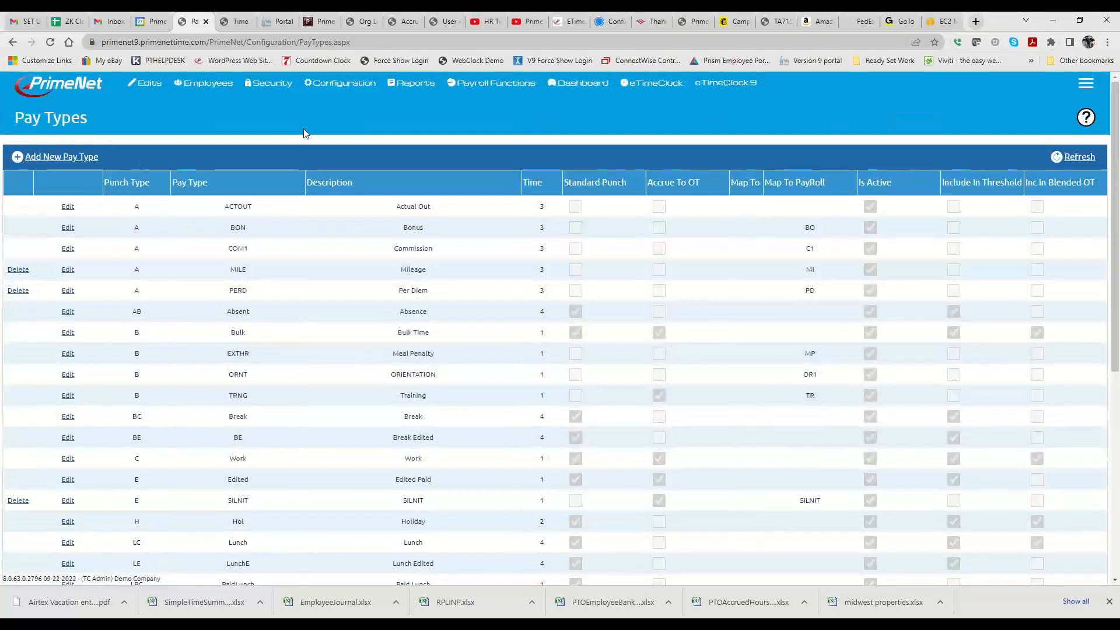
pyautogui.moveTo(343, 82)
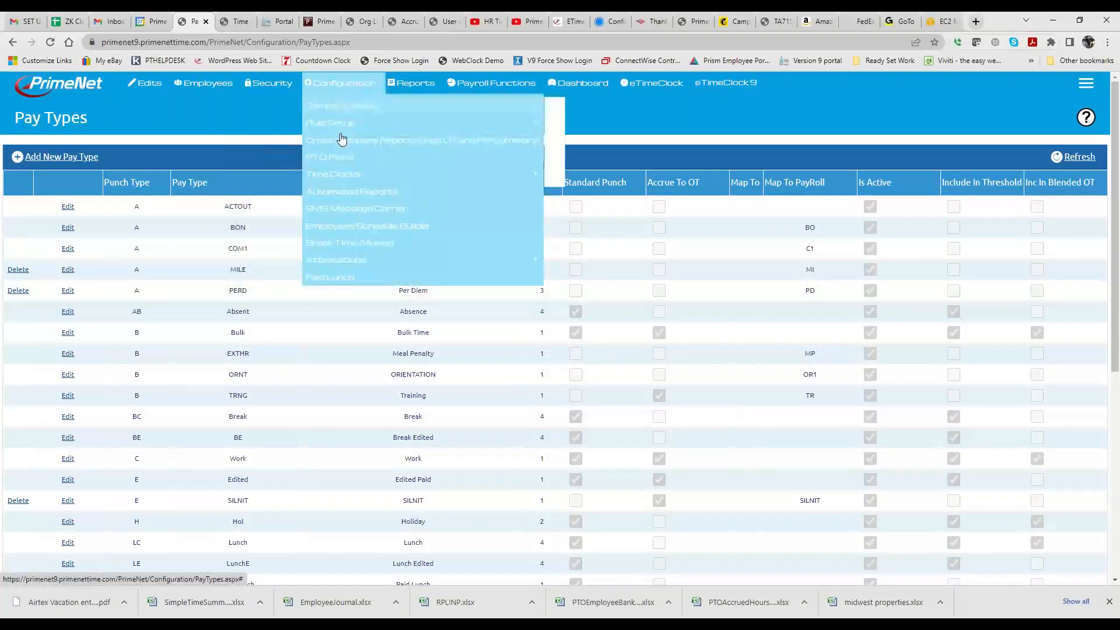
pyautogui.click(329, 157)
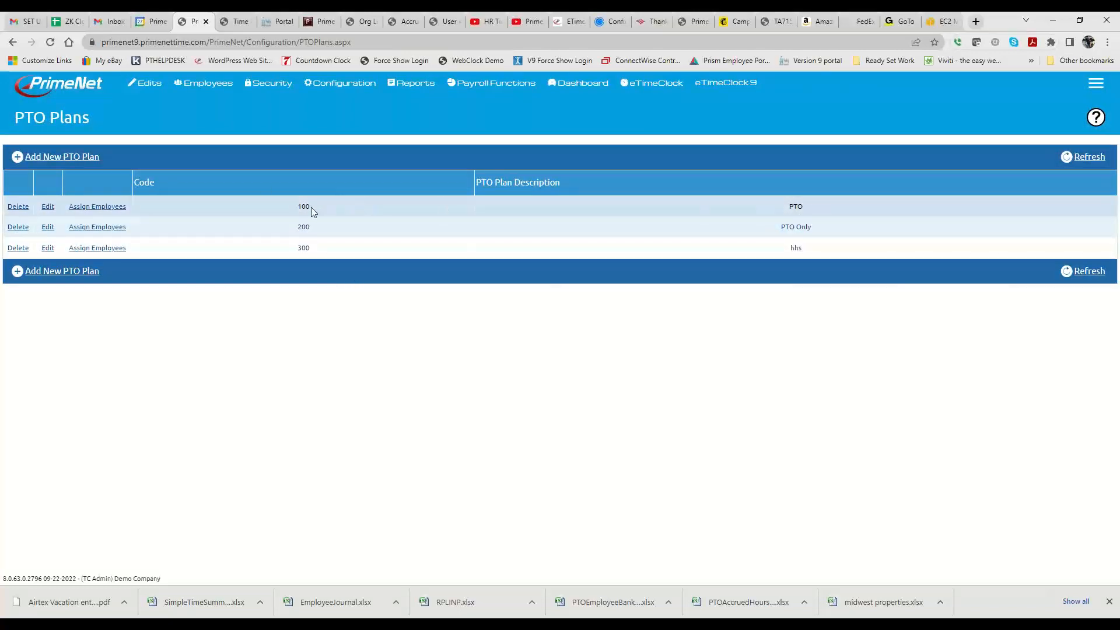
pyautogui.click(48, 206)
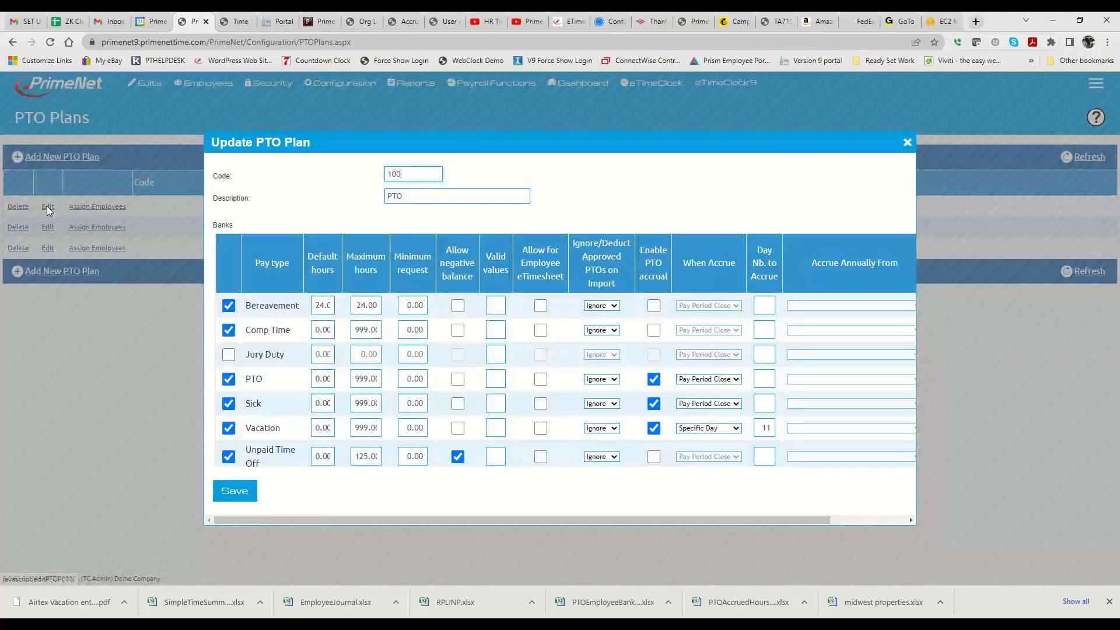
# - Enable the Work Comp bank in plan 100 with maximum hours of 9999 and allow a negative balance
pyautogui.scroll(-1, 285, 391)
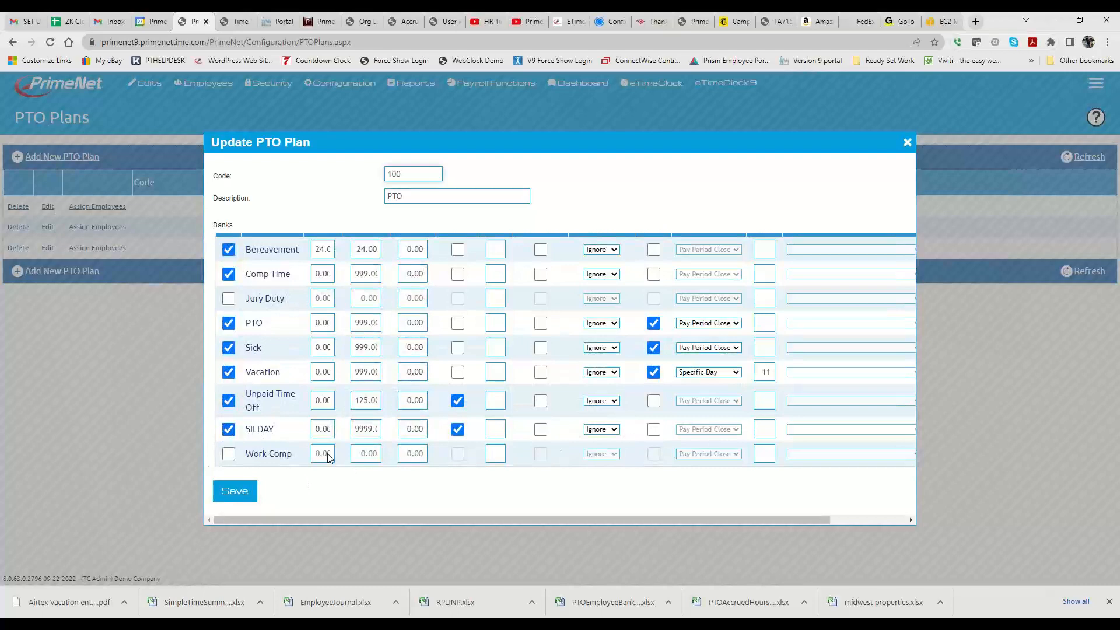
pyautogui.click(228, 453)
pyautogui.click(354, 450)
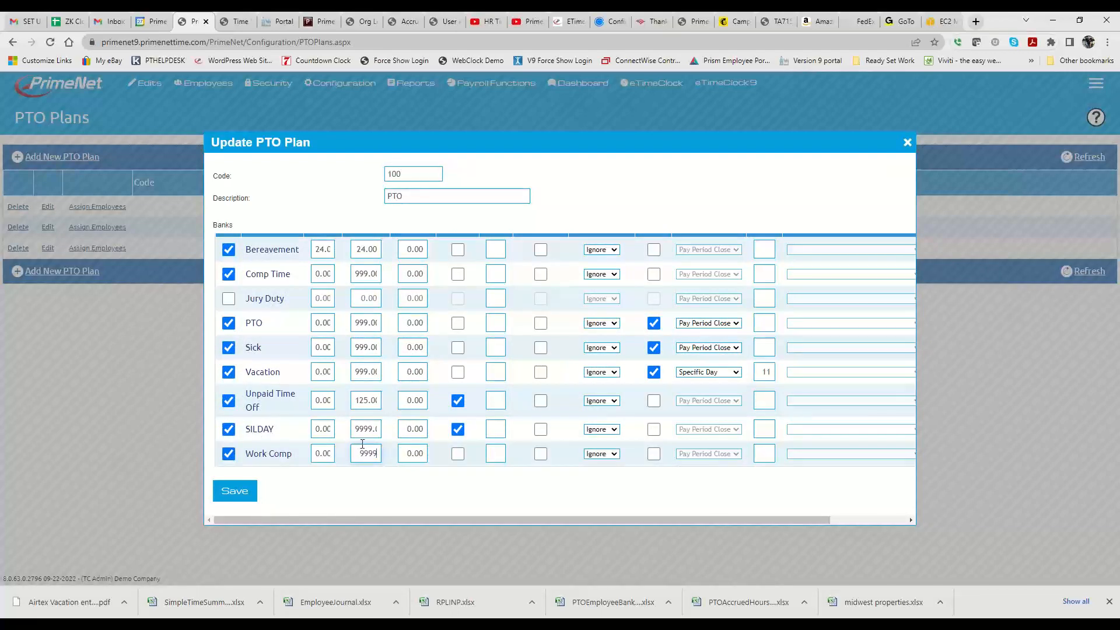
pyautogui.write('9999.0')
pyautogui.scroll(2, 373, 475)
pyautogui.scroll(-2, 360, 287)
pyautogui.click(457, 453)
# - Check the remaining import and accrual columns for the Work Comp bank and save plan 100
pyautogui.scroll(2, 452, 350)
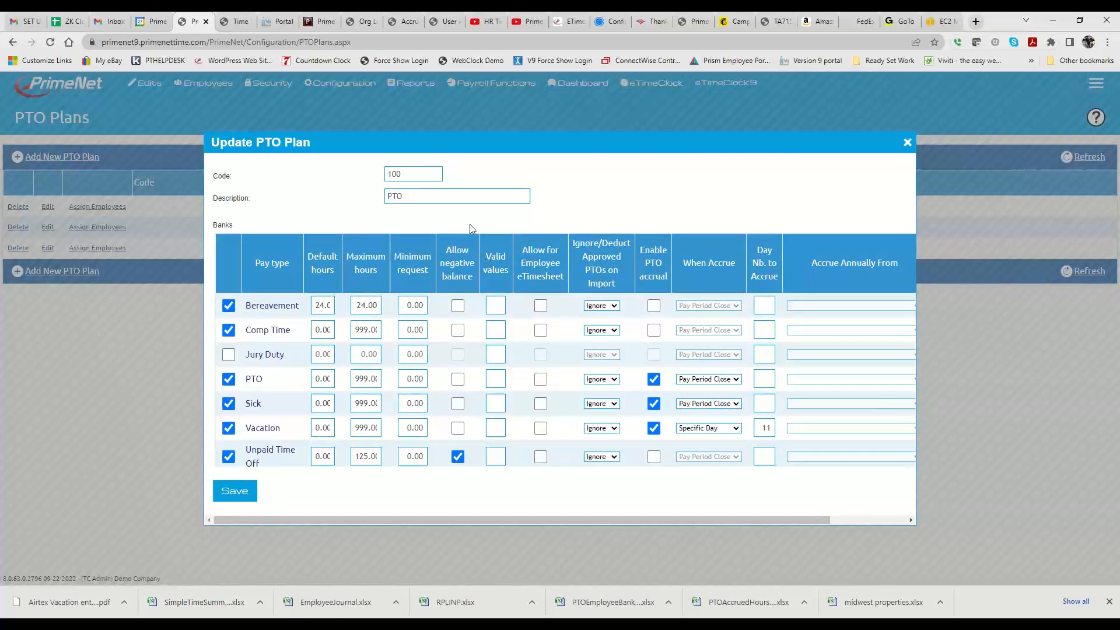
pyautogui.scroll(-2, 454, 379)
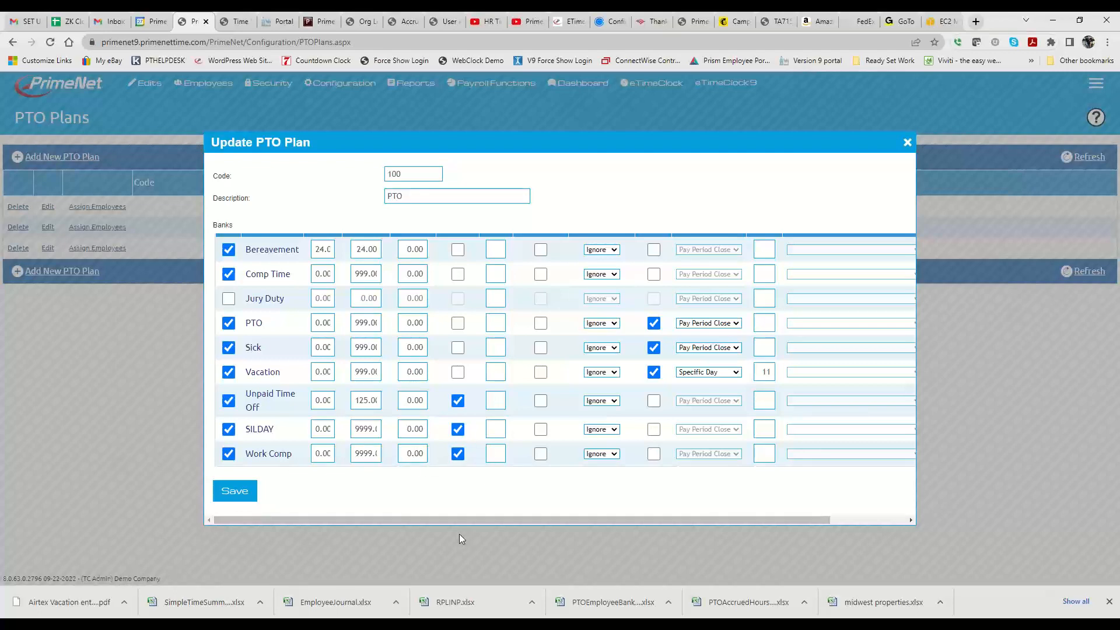
pyautogui.moveTo(449, 520); pyautogui.dragTo(526, 519)
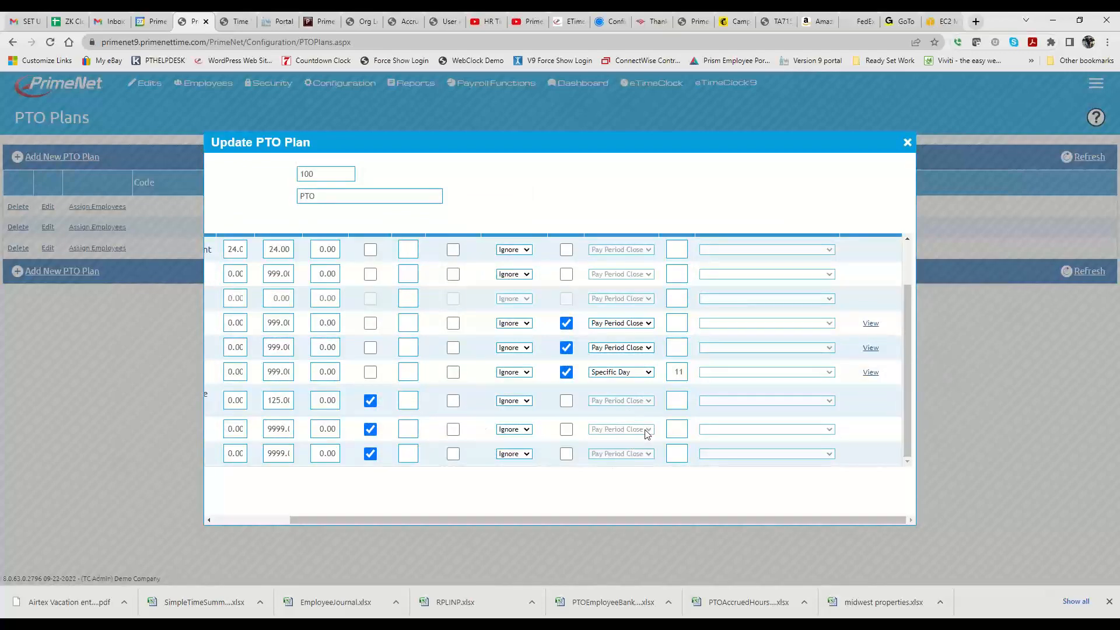
pyautogui.scroll(2, 646, 433)
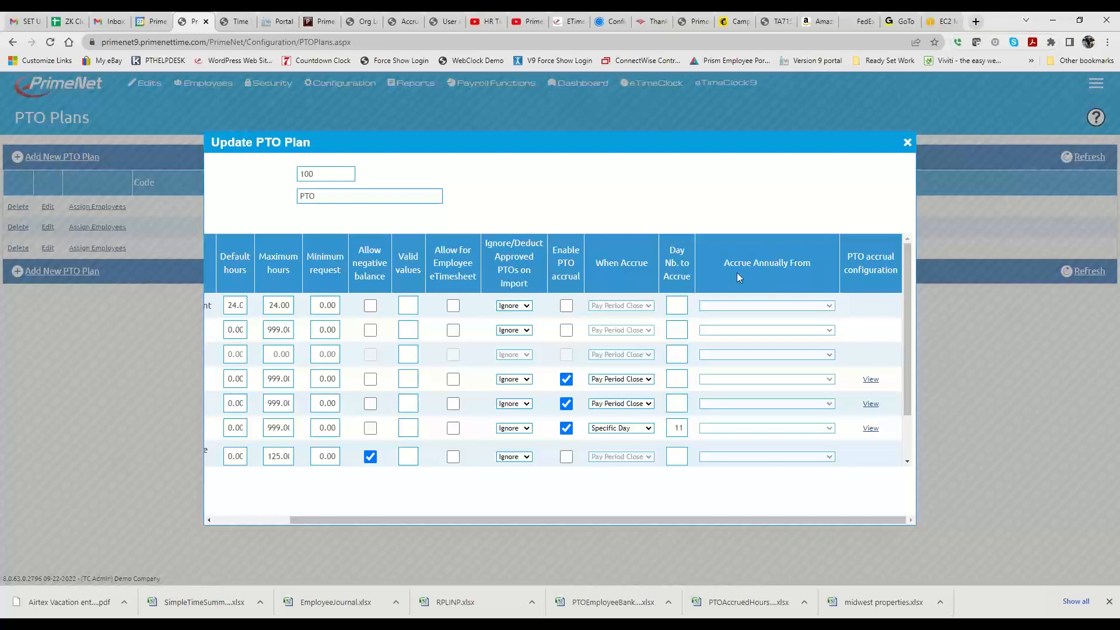
pyautogui.scroll(-2, 491, 377)
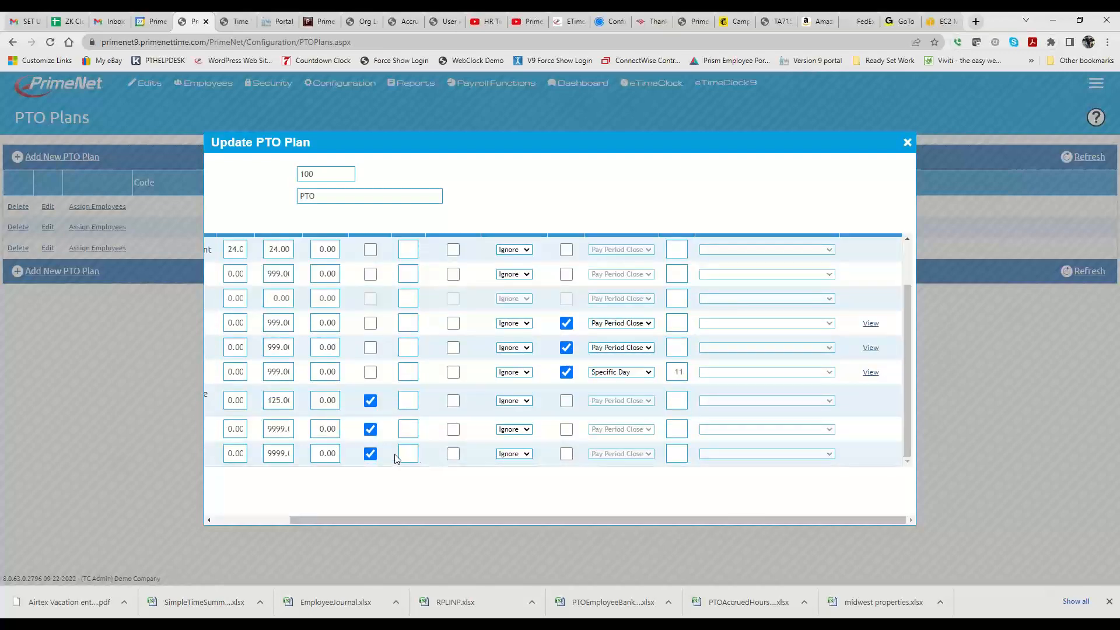
pyautogui.moveTo(380, 518); pyautogui.dragTo(305, 518)
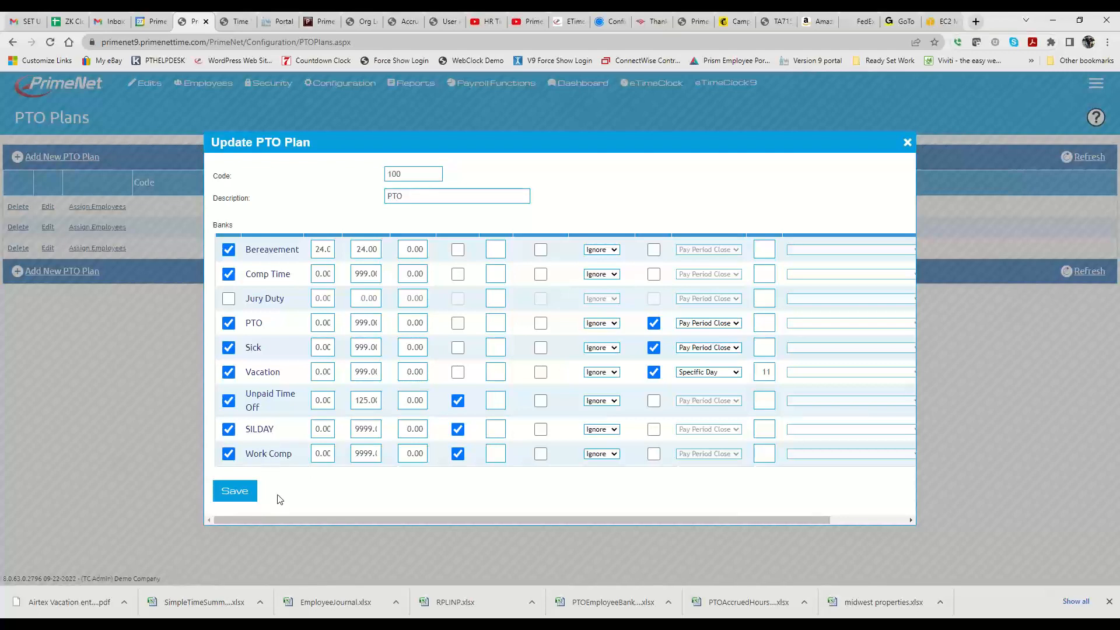
pyautogui.click(231, 493)
# - Enable the Work Comp bank in plan 200 (PTO Only) with maximum hours of 999, allow a negative balance and save
pyautogui.click(48, 227)
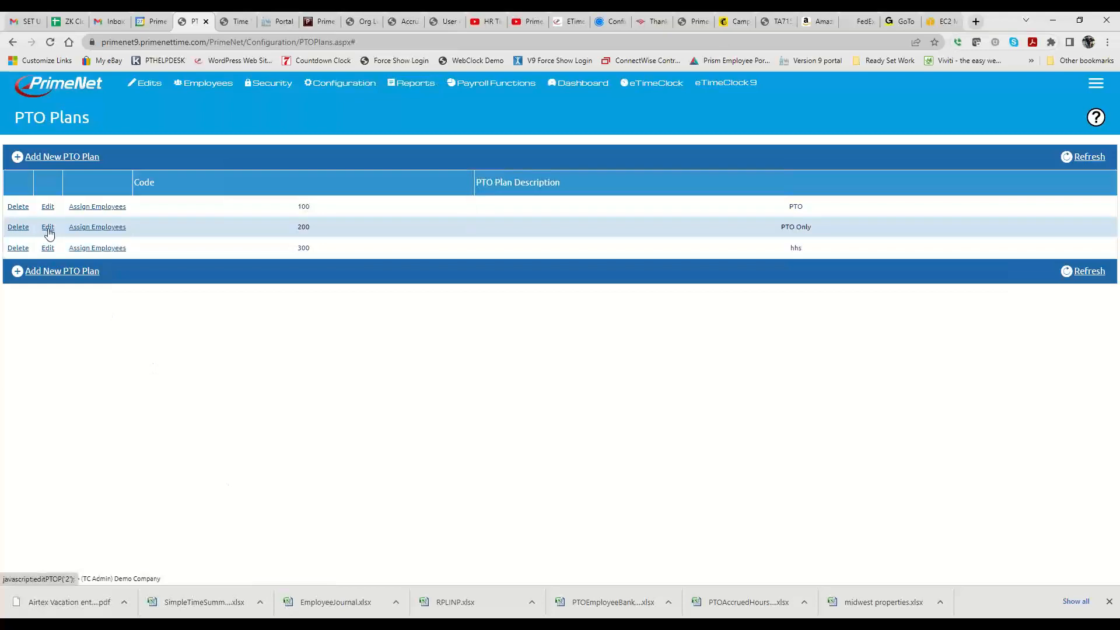
pyautogui.click(228, 453)
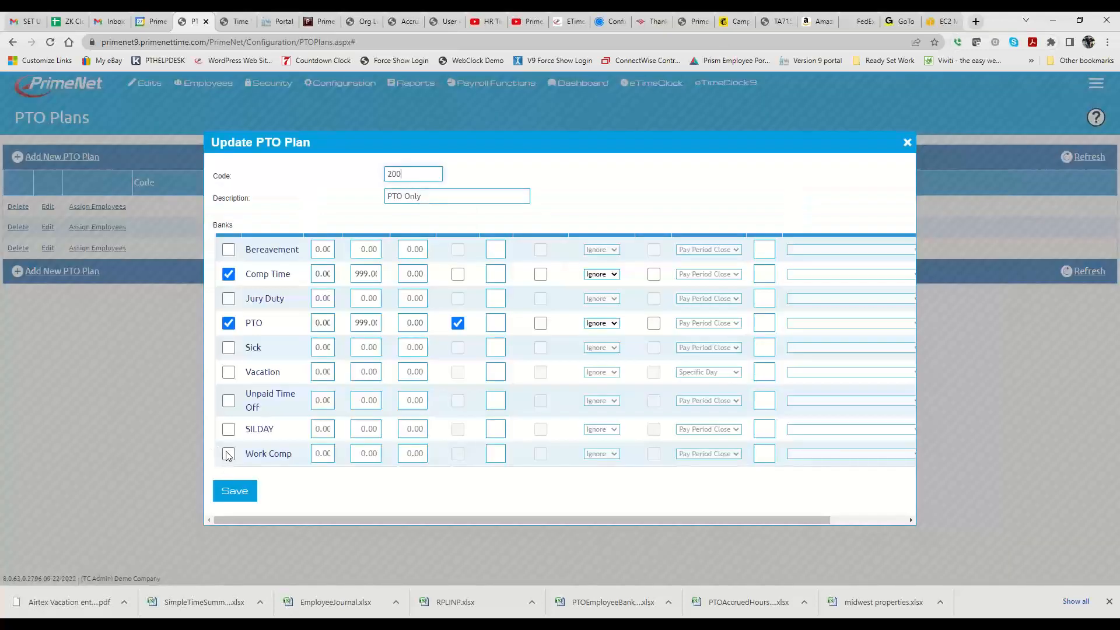
pyautogui.click(363, 456)
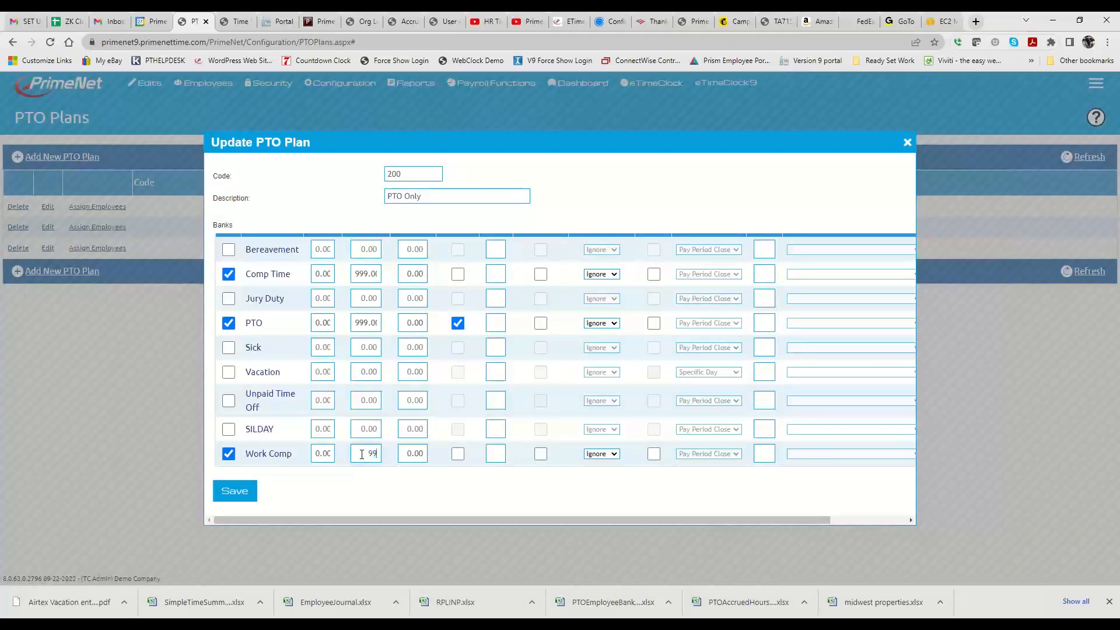
pyautogui.write('999.00')
pyautogui.click(457, 454)
pyautogui.scroll(2, 448, 334)
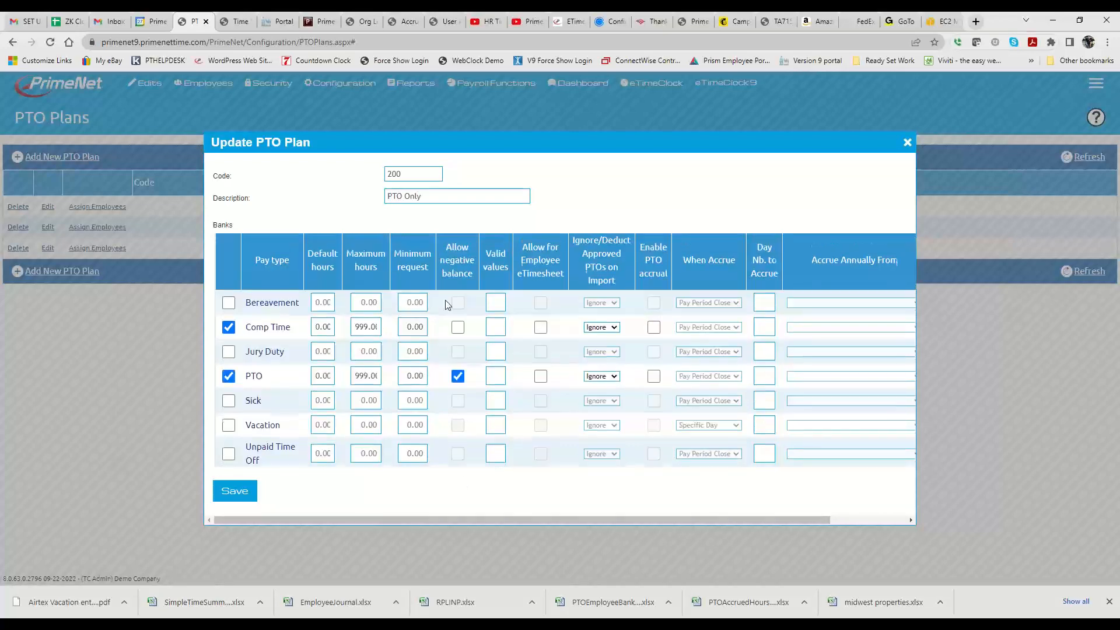
pyautogui.click(241, 497)
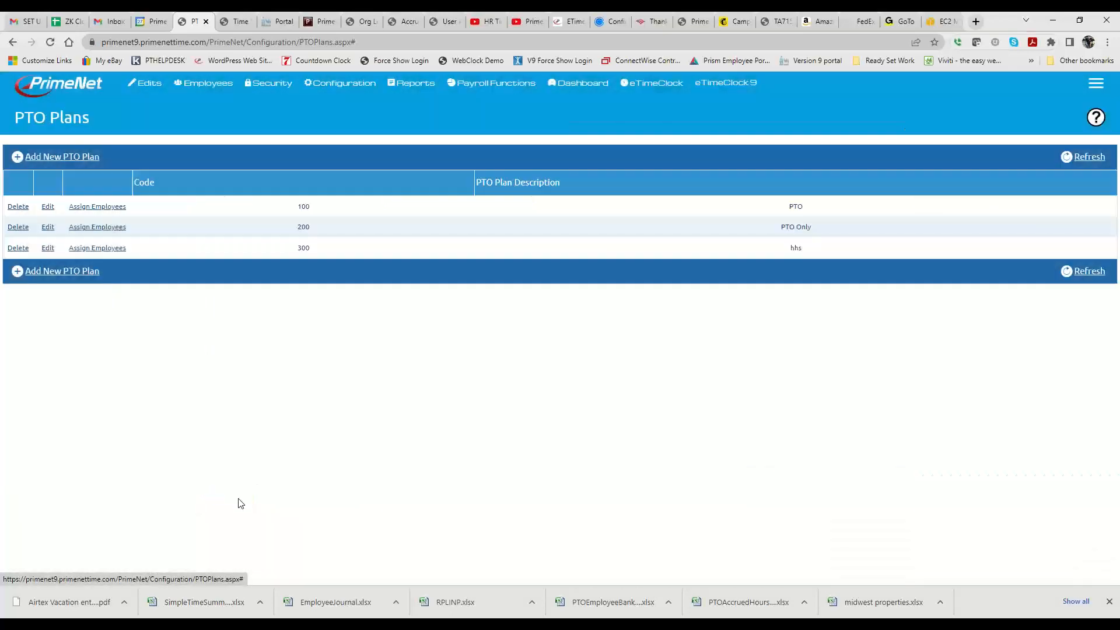
# - Open plan 300 (hhs) for editing and enable its Work Comp bank with maximum hours of 9999
pyautogui.click(48, 248)
pyautogui.scroll(-2, 228, 454)
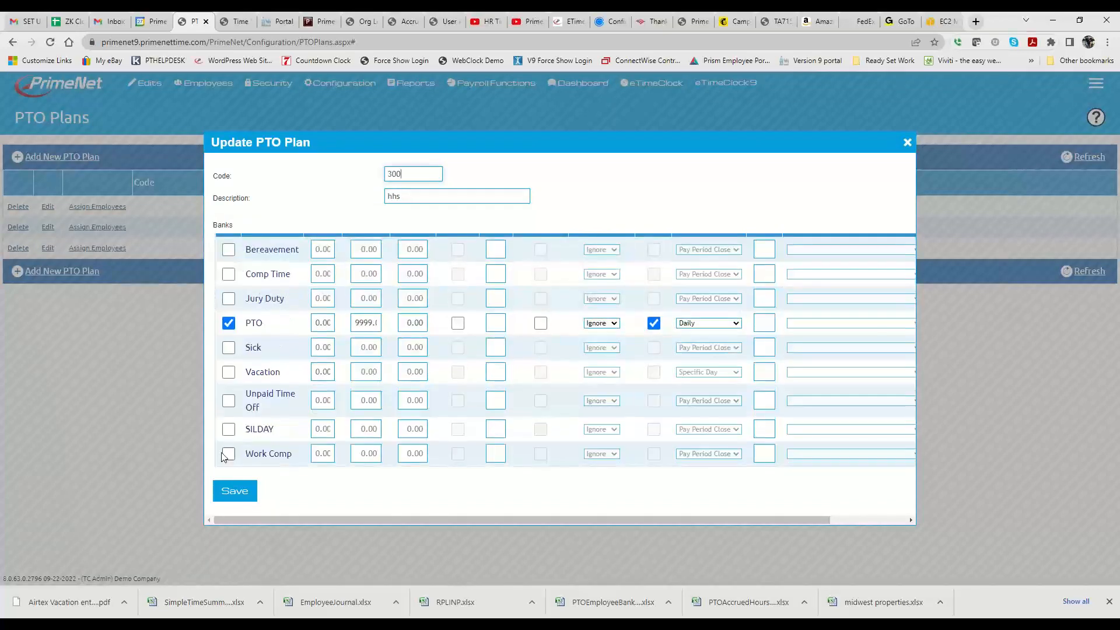
pyautogui.click(228, 454)
pyautogui.click(354, 452)
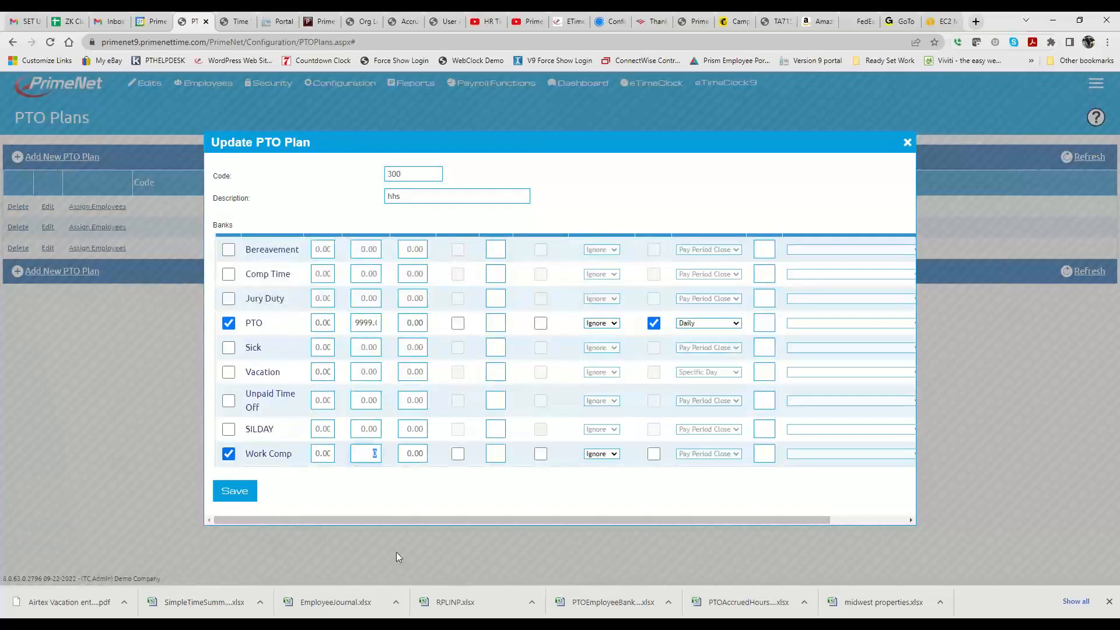
pyautogui.write('9999.00')
pyautogui.scroll(2, 437, 455)
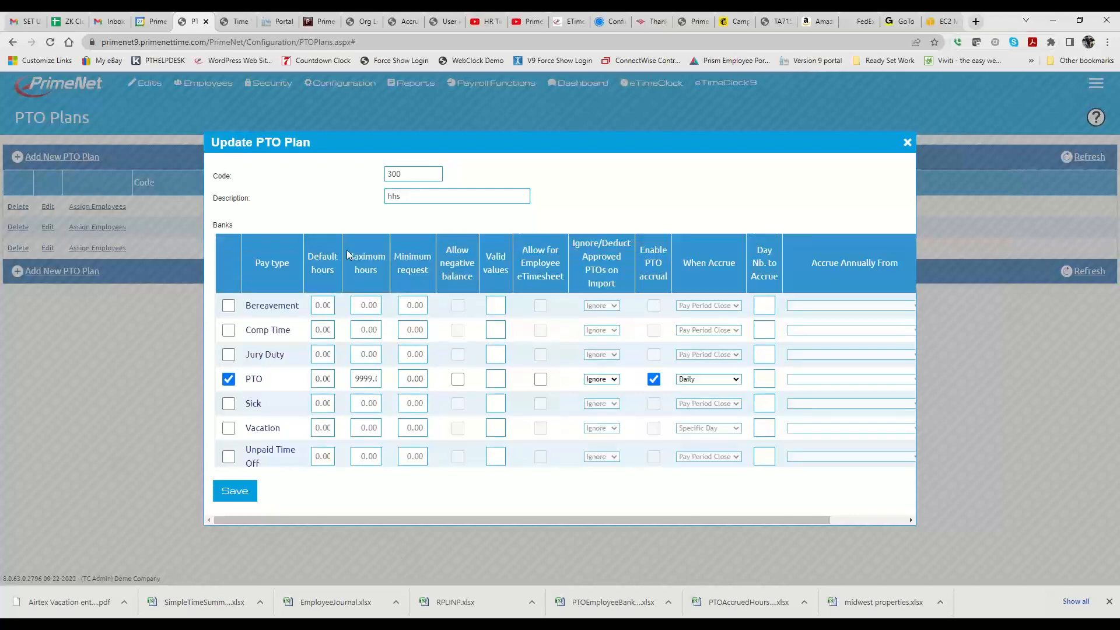
pyautogui.scroll(-2, 321, 401)
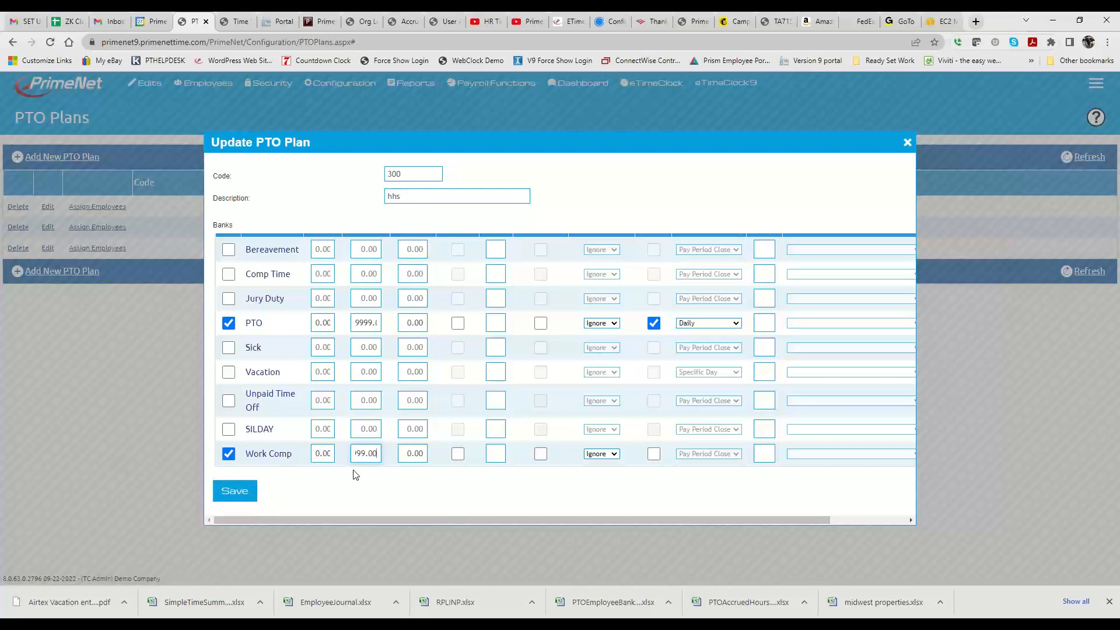
# - Set the Work Comp bank's default hours to 24 in plan 300 and compare with the column headings
pyautogui.click(316, 454)
pyautogui.write('24.00')
pyautogui.click(328, 475)
pyautogui.scroll(1, 331, 466)
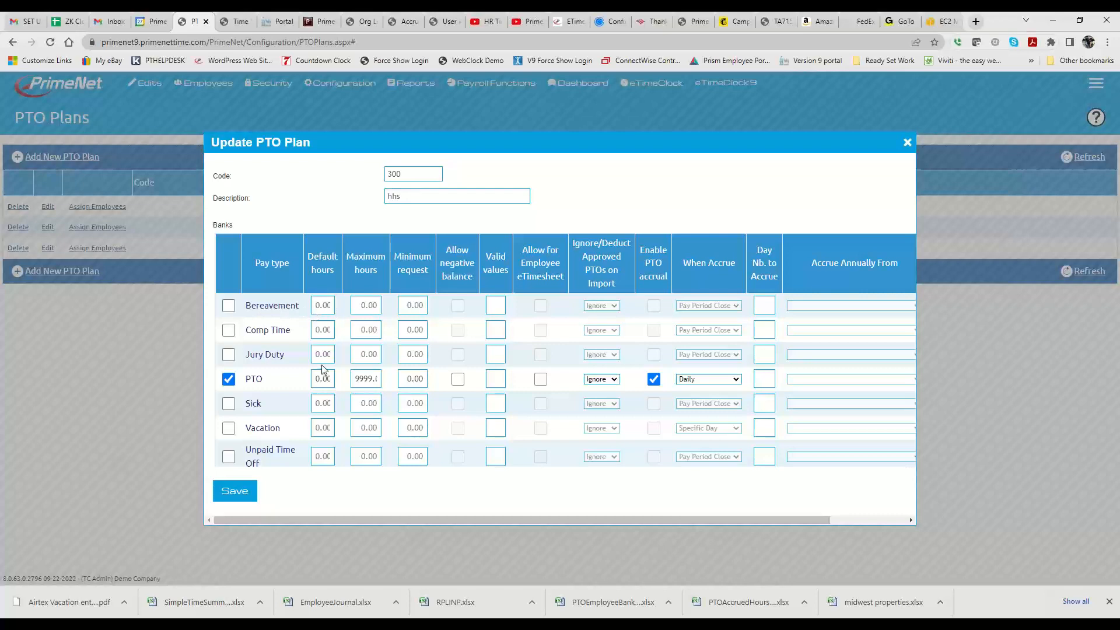
pyautogui.scroll(-1, 320, 382)
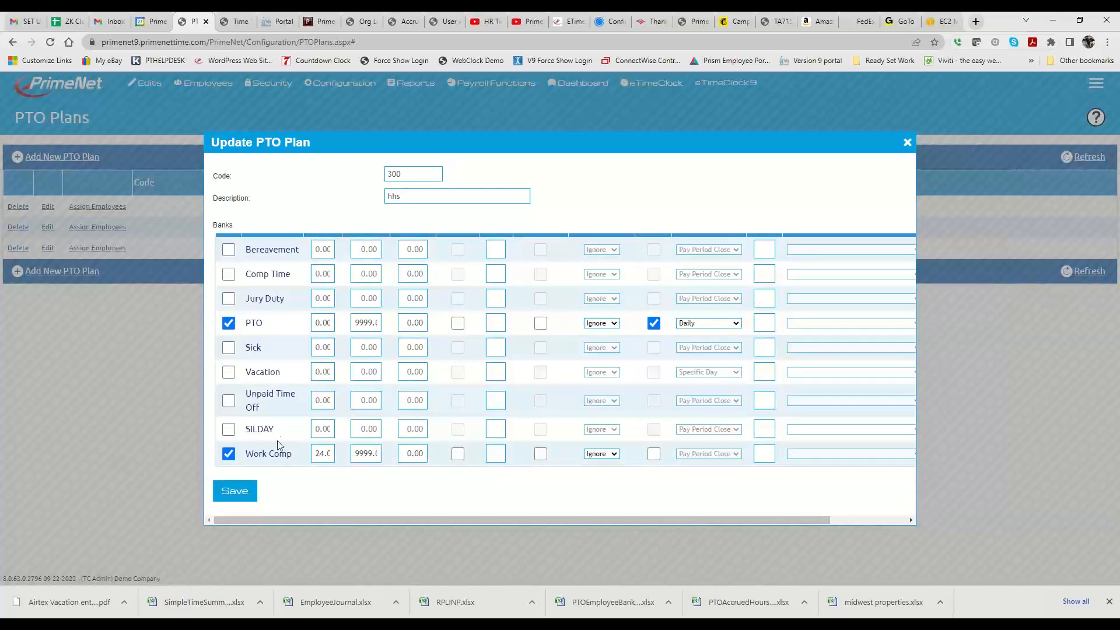
# - Set the Work Comp default hours to 0, allow a negative balance and save plan 300
pyautogui.doubleClick(319, 454)
pyautogui.write('0.00')
pyautogui.click(458, 454)
pyautogui.click(227, 495)
# - Check the Work Comp entry in the PTO banks of the fifth employee in the Company Members List, leaving it unchanged
pyautogui.moveTo(201, 84)
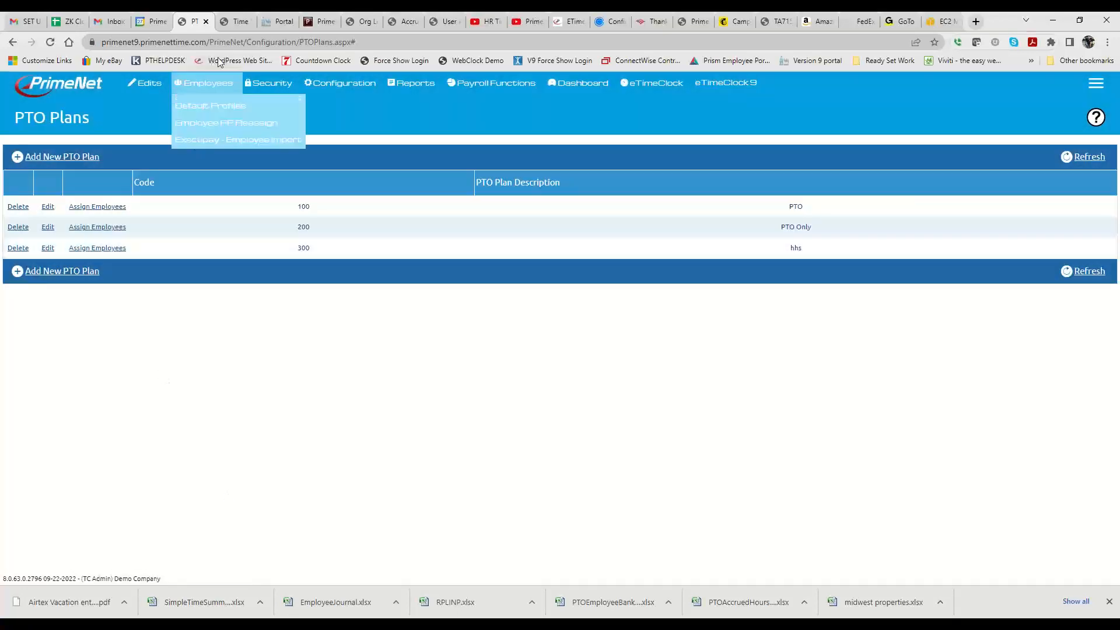
pyautogui.click(205, 111)
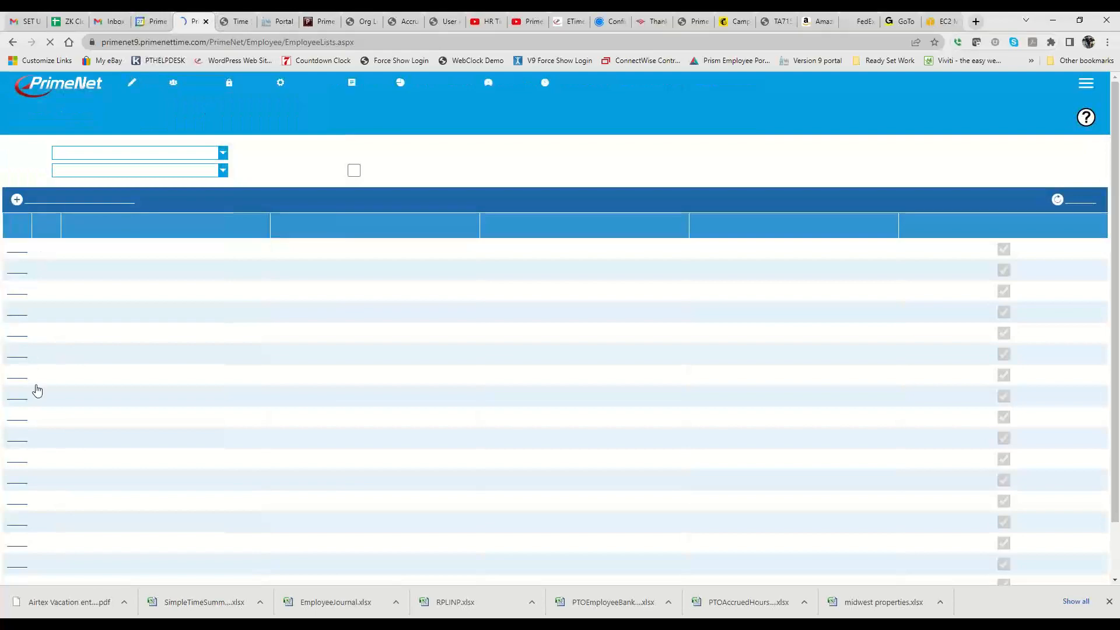
pyautogui.click(42, 332)
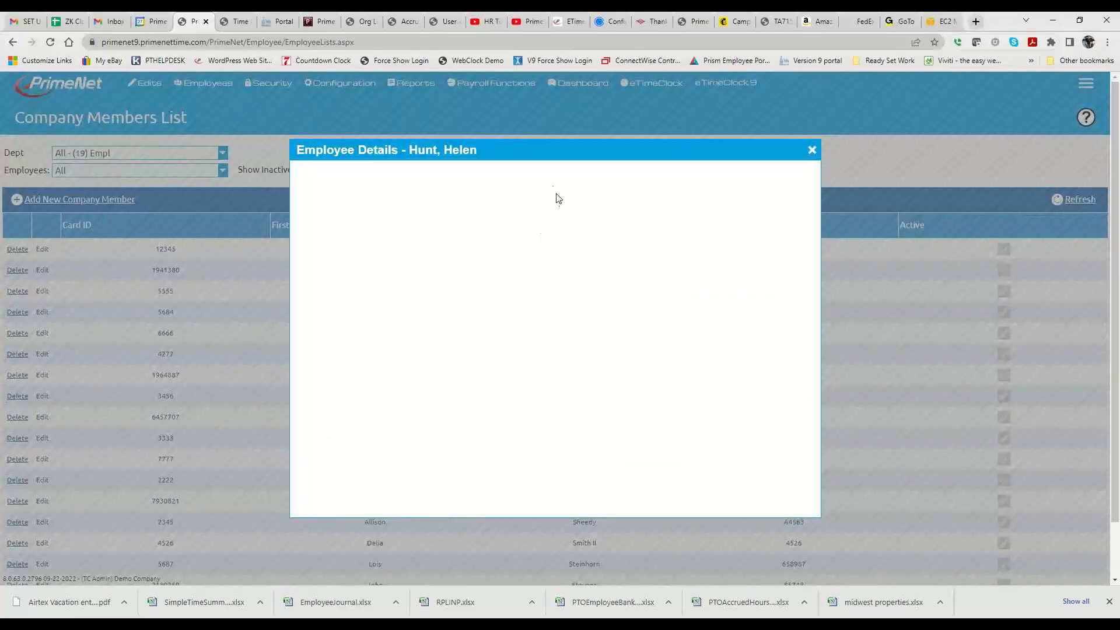
pyautogui.click(502, 202)
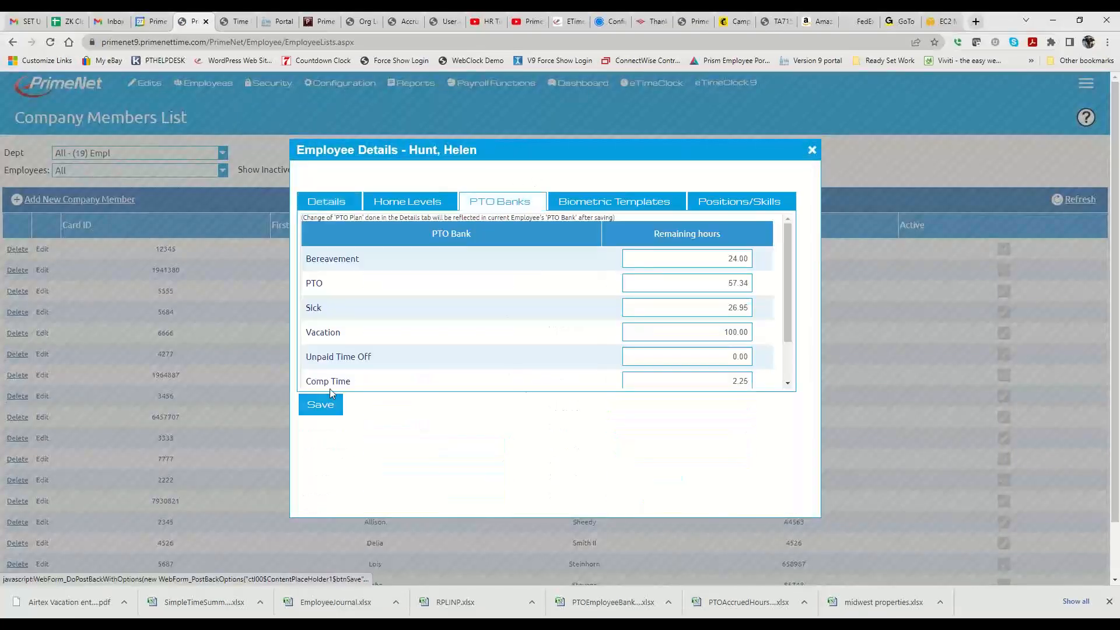
pyautogui.scroll(-2, 420, 347)
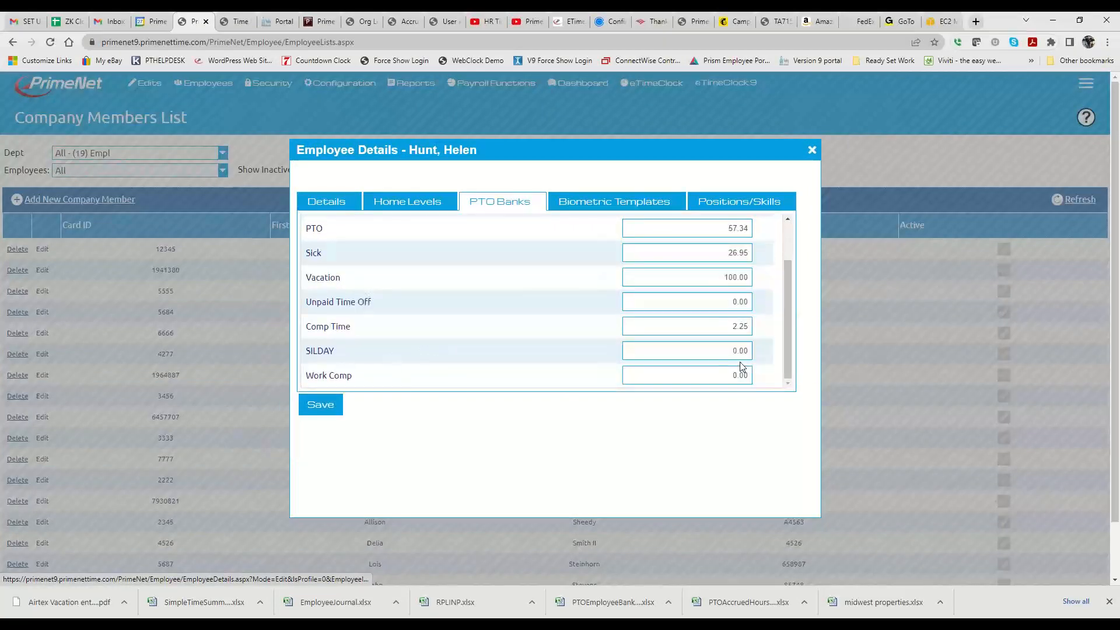
pyautogui.click(705, 376)
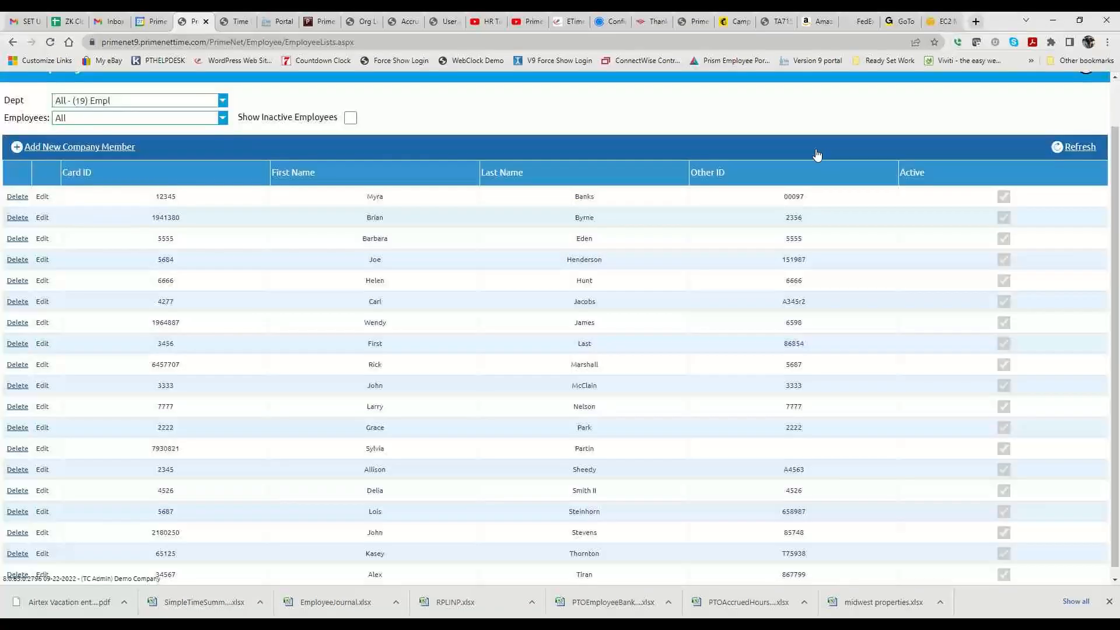
pyautogui.click(812, 150)
pyautogui.scroll(-2, 583, 292)
pyautogui.scroll(2, 283, 415)
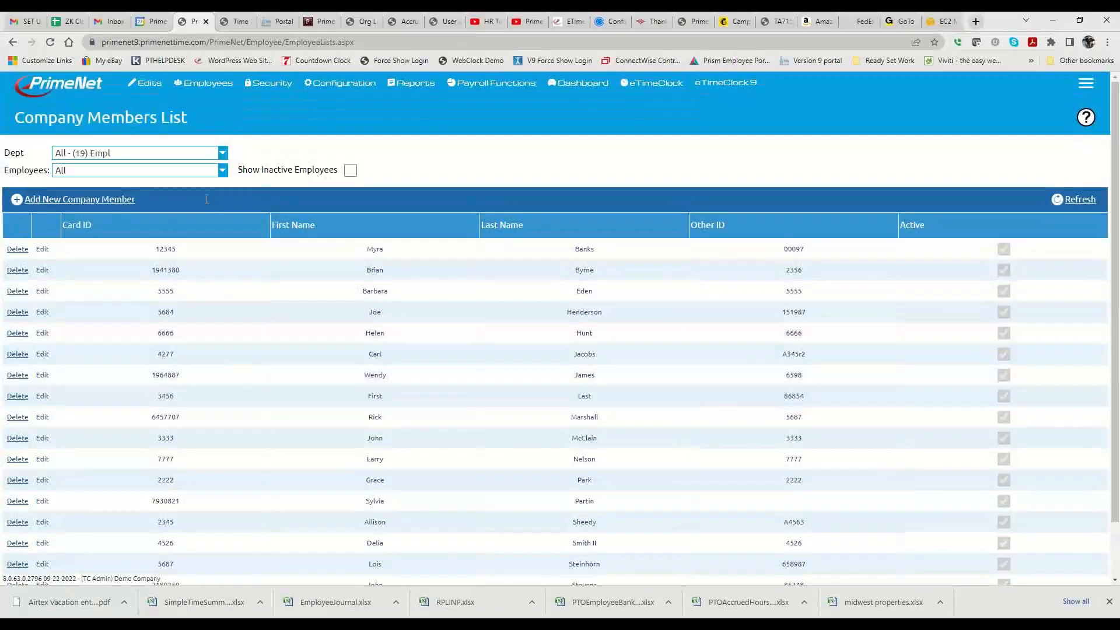
# - Go to Time Management and display the first employee's timesheet
pyautogui.moveTo(152, 86)
pyautogui.click(152, 108)
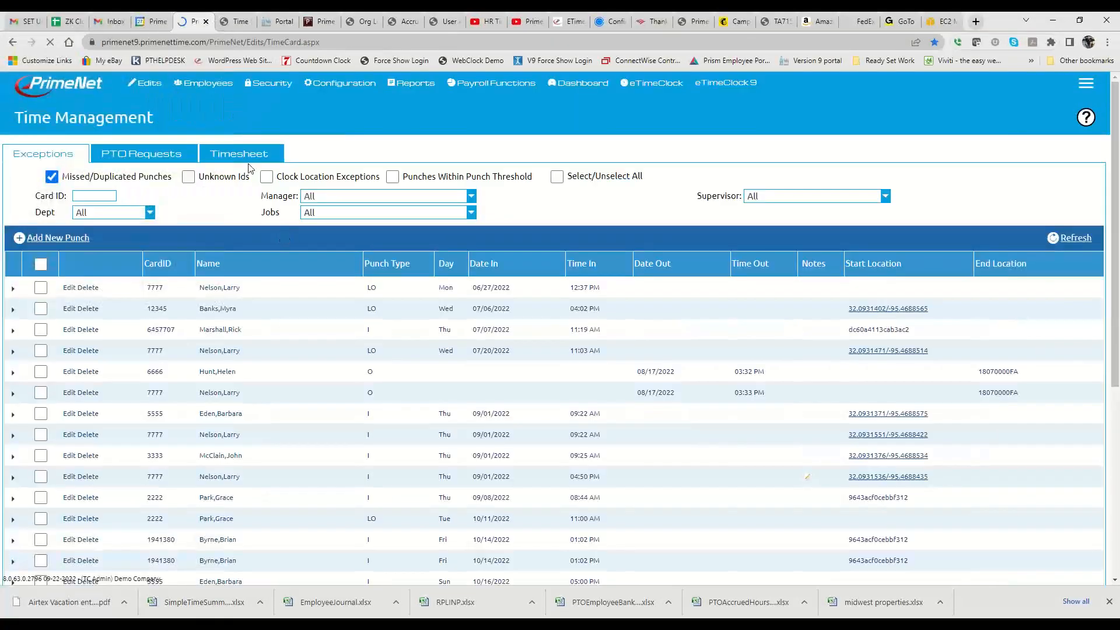
pyautogui.click(240, 154)
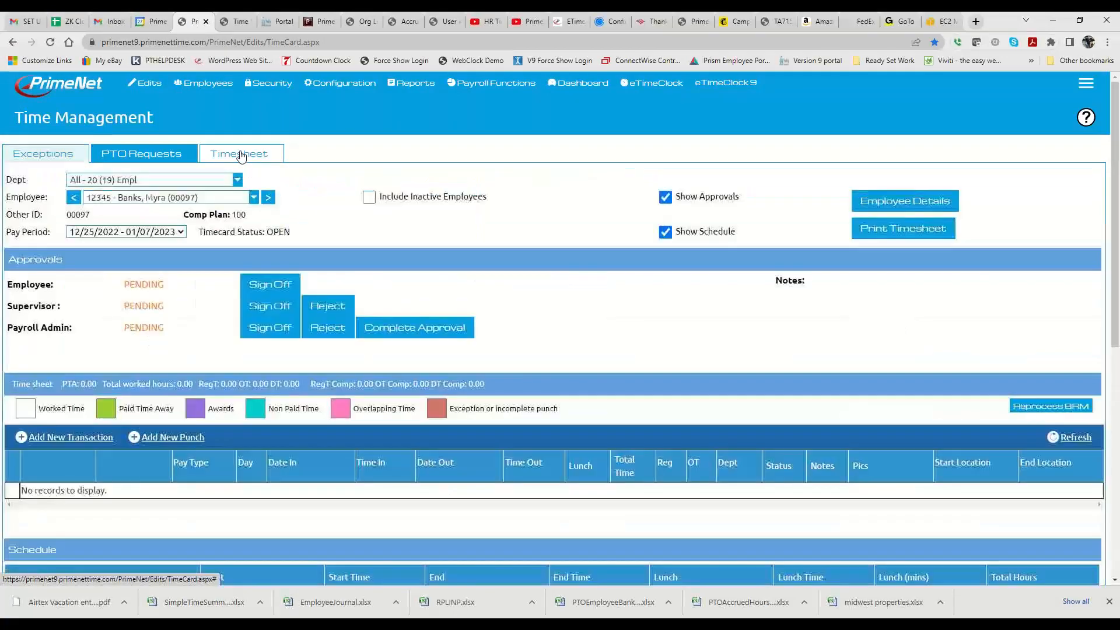
# - Start a new PTO transaction on the timesheet with pay type Work Comp and 8.00 hours taken
pyautogui.click(65, 438)
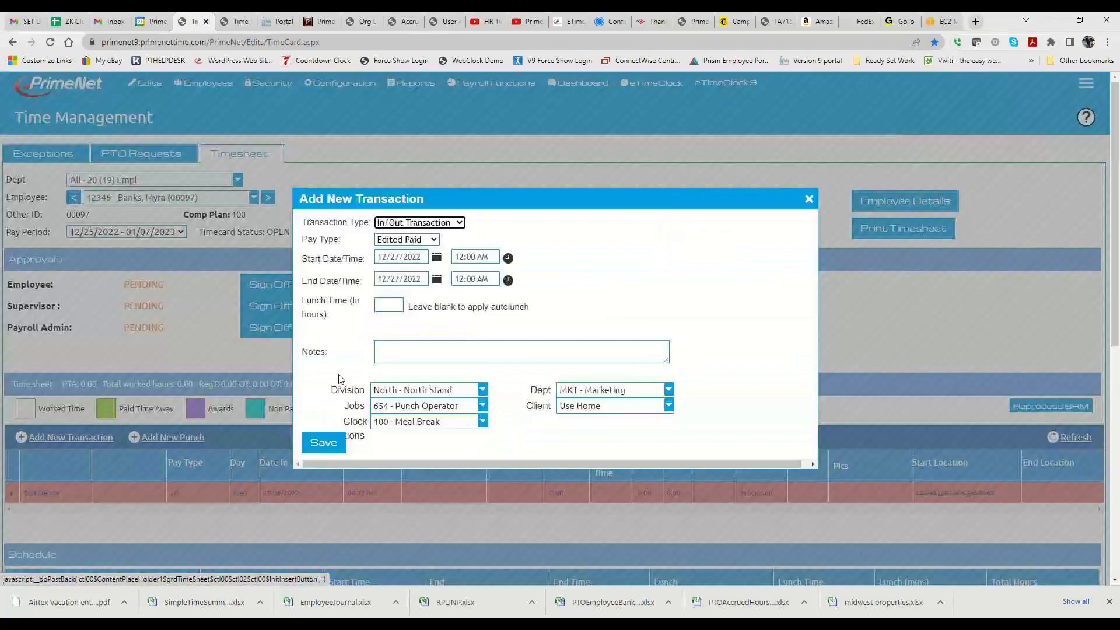
pyautogui.click(434, 221)
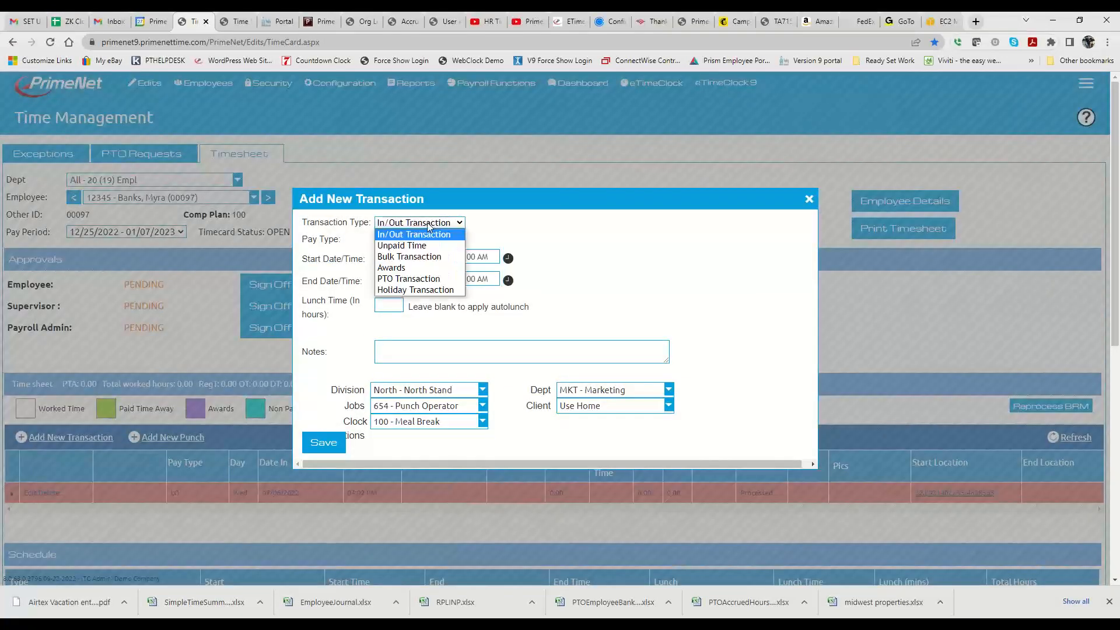
pyautogui.click(401, 278)
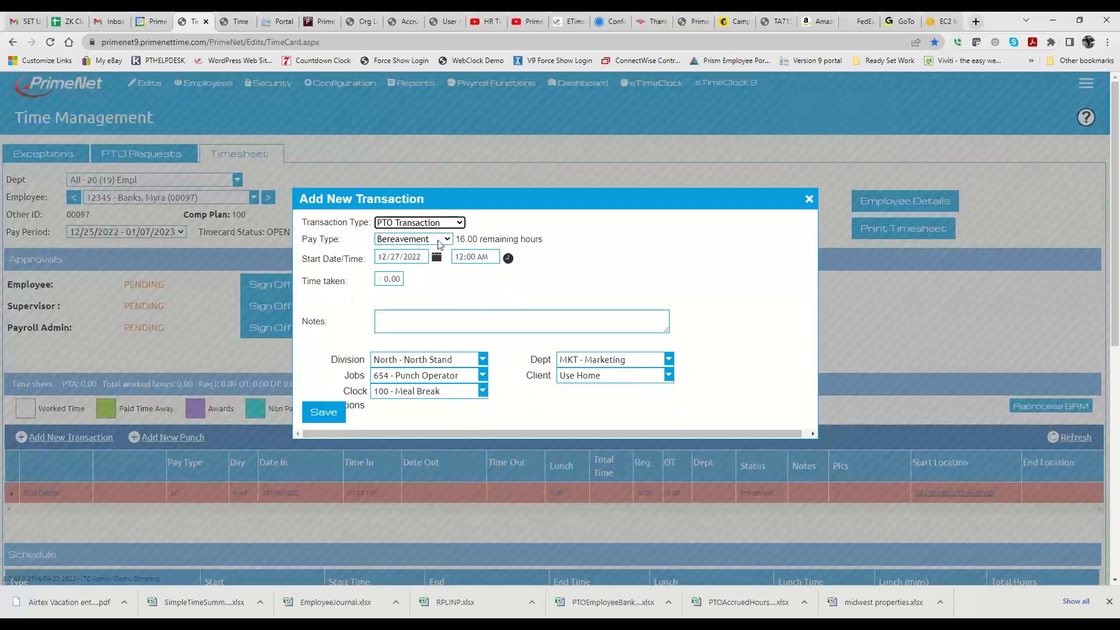
pyautogui.click(439, 241)
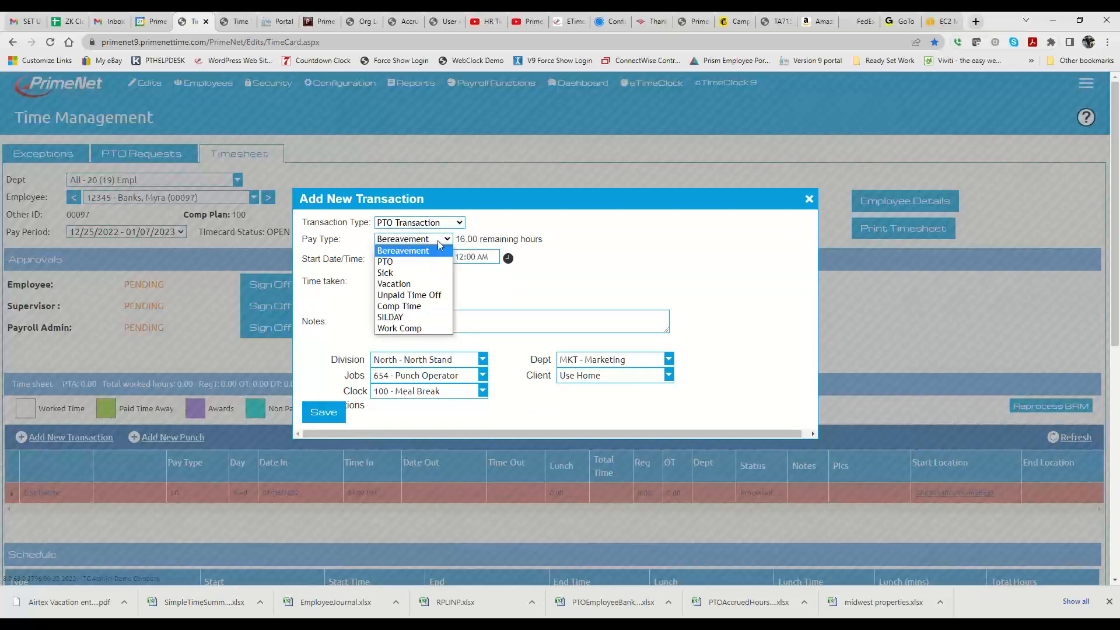
pyautogui.click(393, 330)
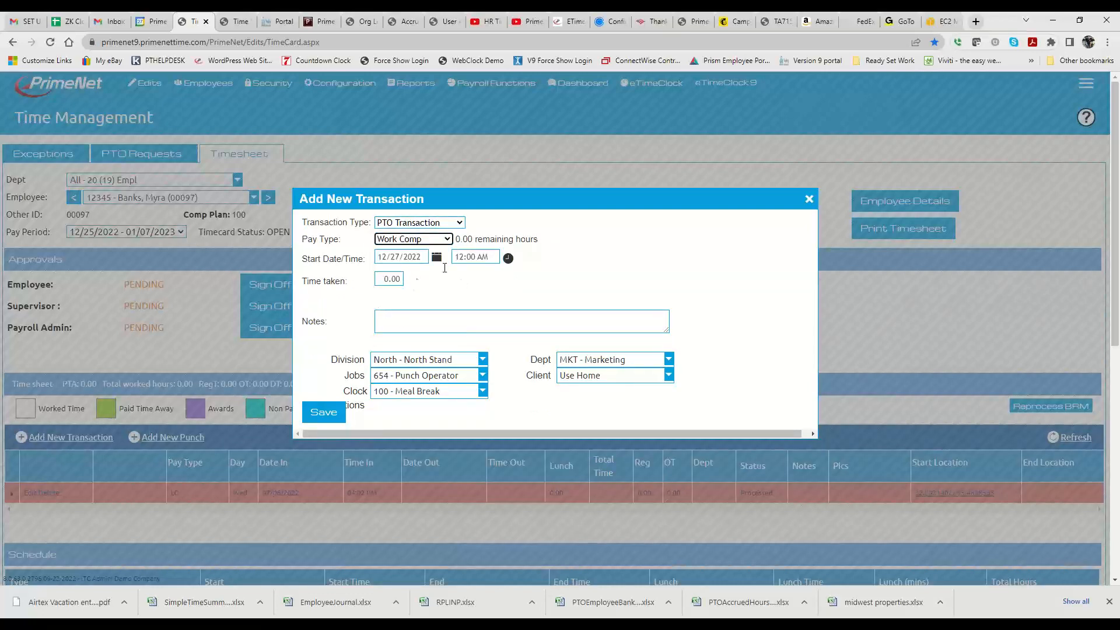
pyautogui.click(392, 278)
pyautogui.click(458, 293)
# - Set the Work Comp transaction's start date to 03/08/2023
pyautogui.click(437, 258)
pyautogui.click(436, 258)
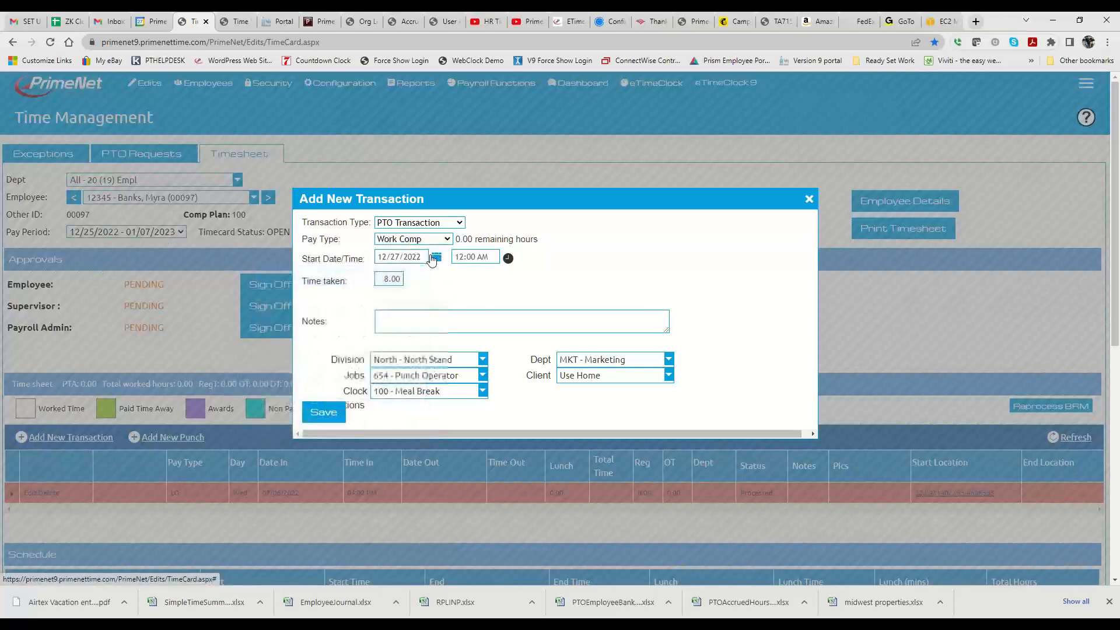
pyautogui.click(436, 258)
pyautogui.click(416, 276)
pyautogui.click(416, 277)
pyautogui.click(415, 276)
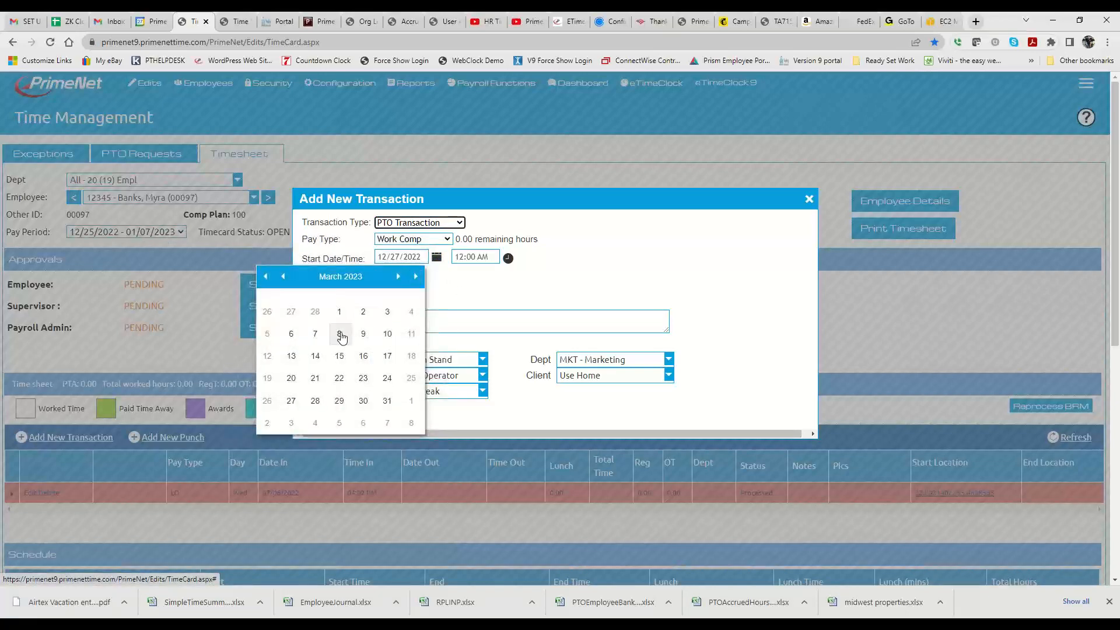
pyautogui.click(340, 334)
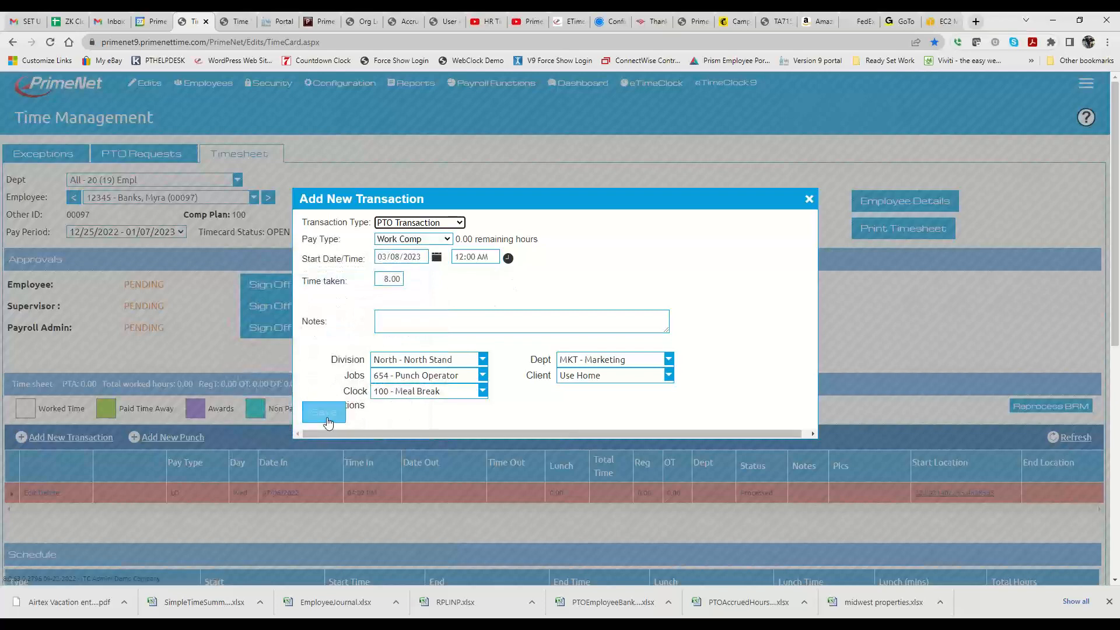
# - Set the Work Comp transaction's start date to 01/09/2023 and save the transaction
pyautogui.click(437, 257)
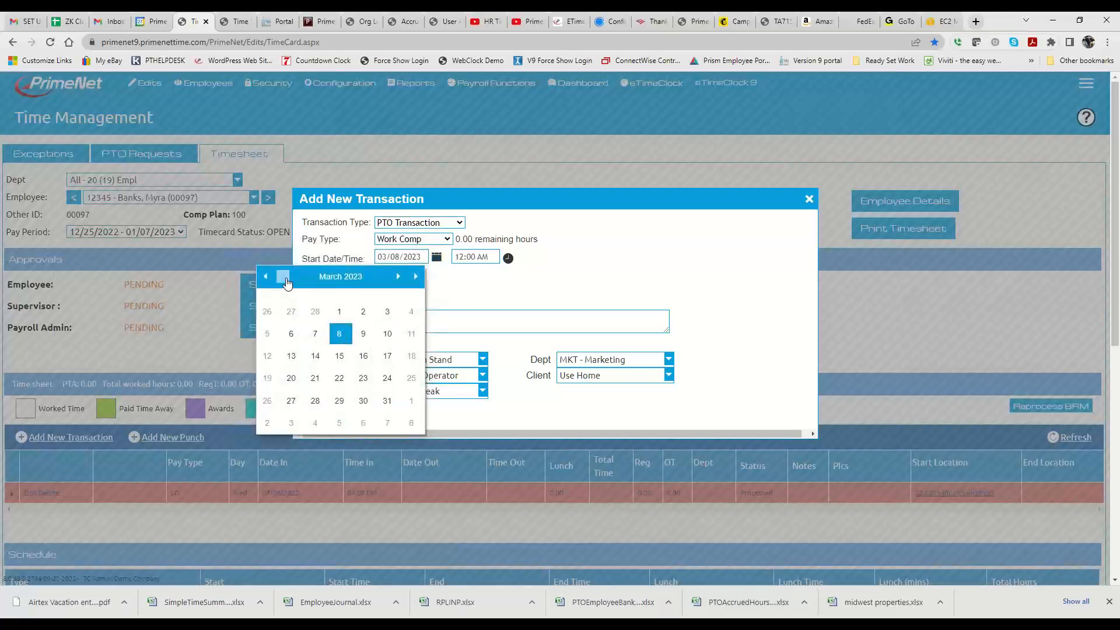
pyautogui.click(284, 276)
pyautogui.click(284, 277)
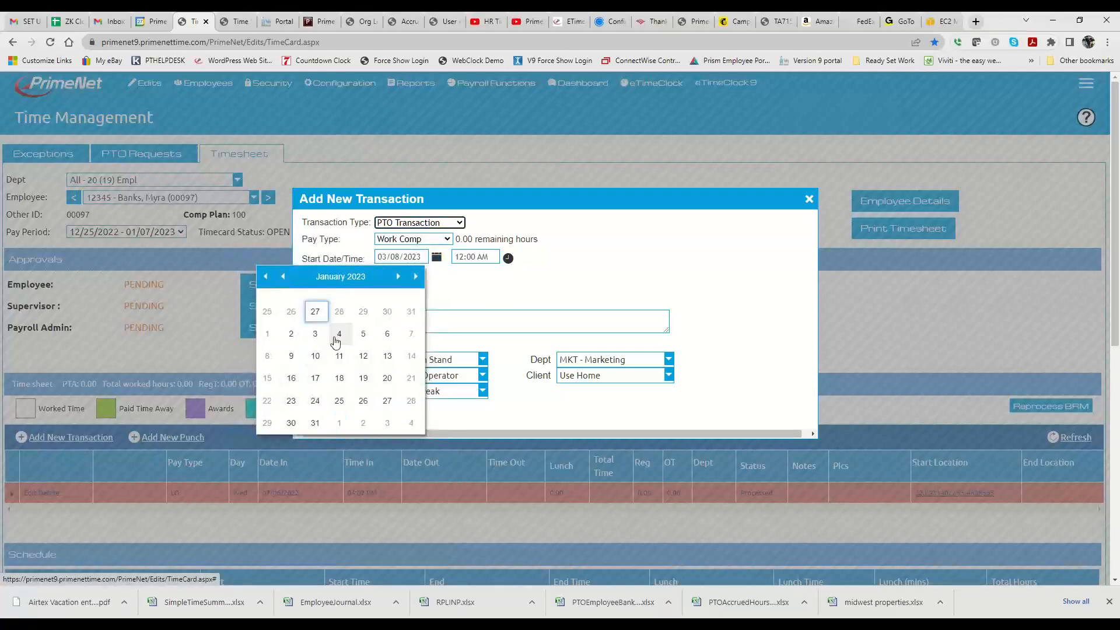
pyautogui.click(292, 356)
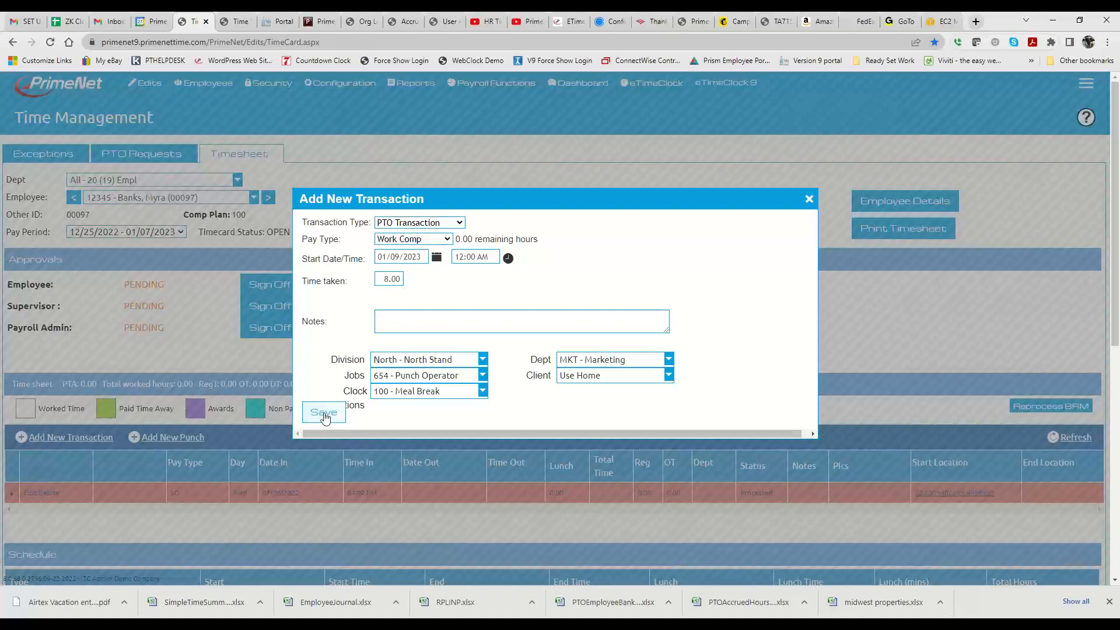
pyautogui.click(324, 418)
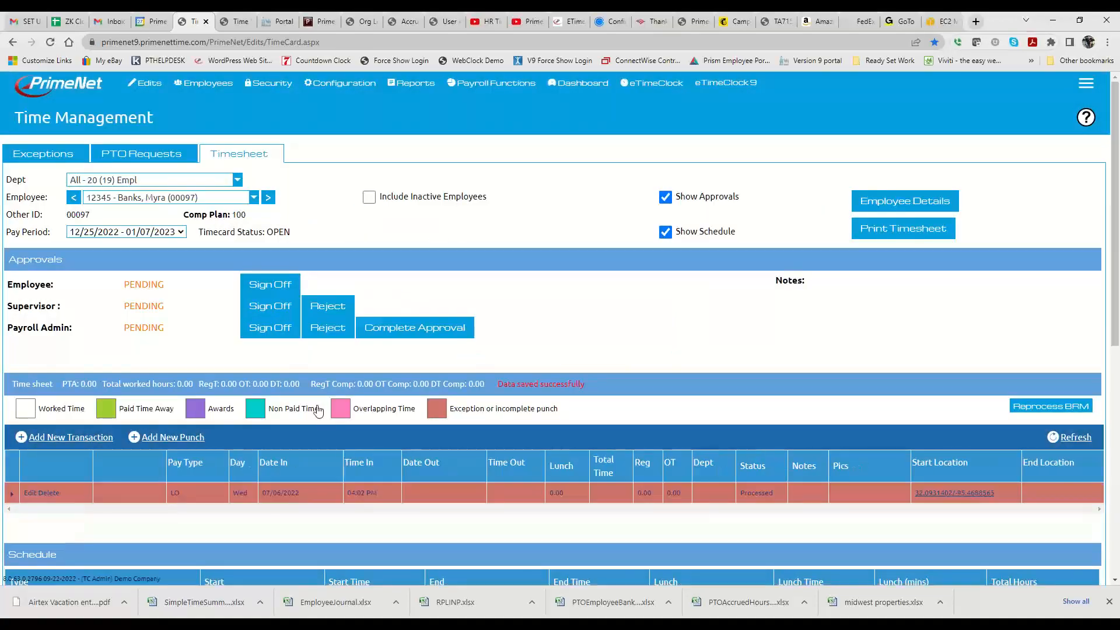
# - Check the timesheet for the saved transaction and look through the pending and resolved PTO requests
pyautogui.scroll(-4, 617, 353)
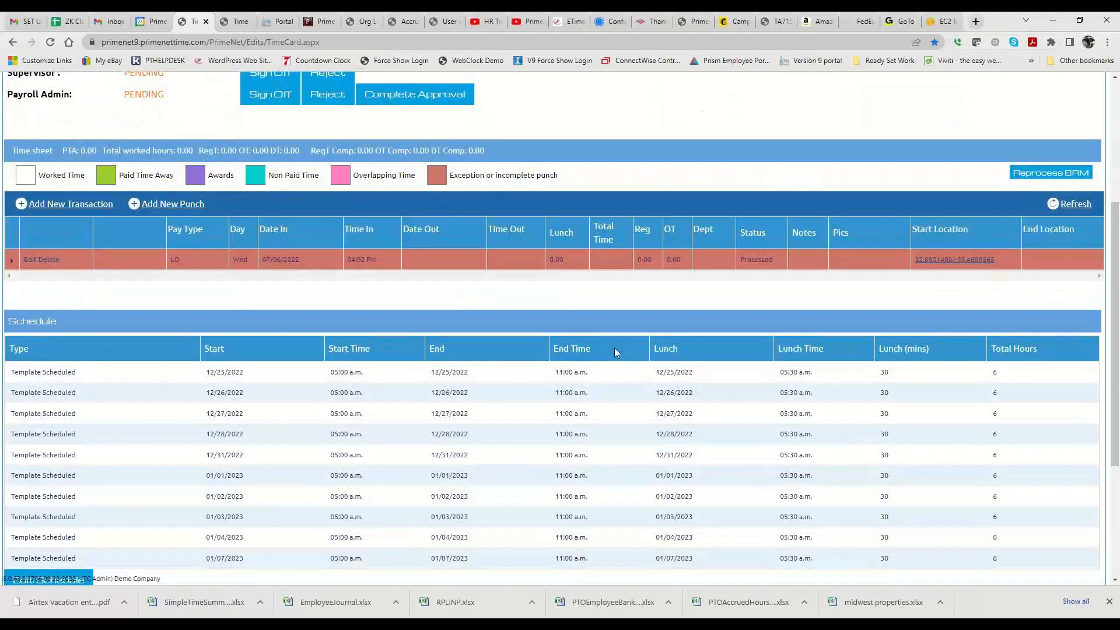
pyautogui.scroll(4, 614, 349)
pyautogui.click(134, 155)
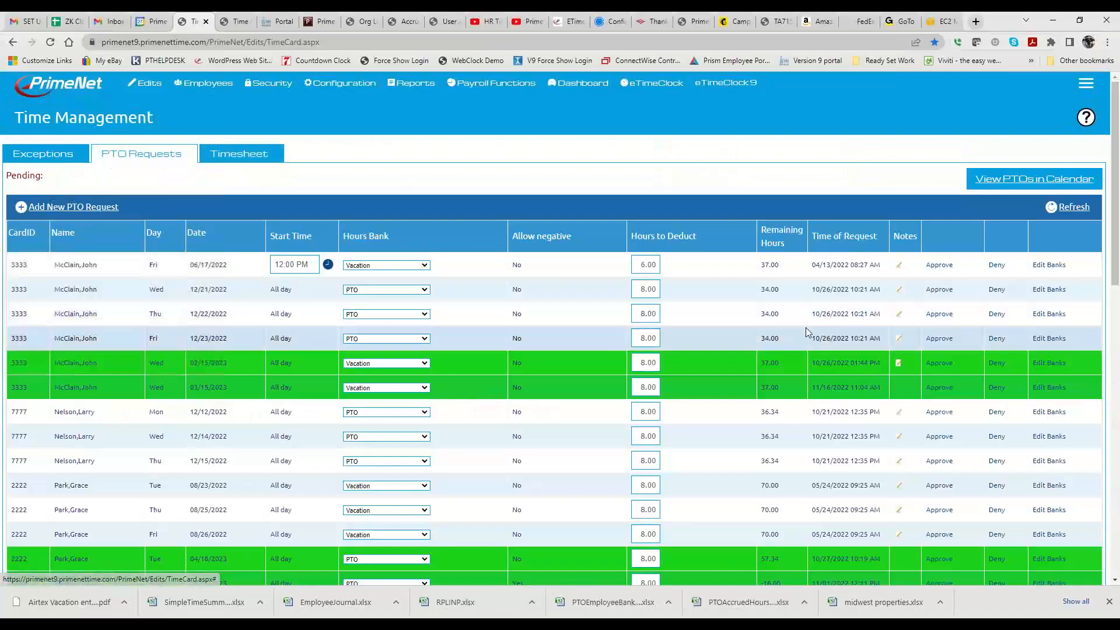
pyautogui.scroll(-8, 798, 326)
pyautogui.scroll(-4, 799, 326)
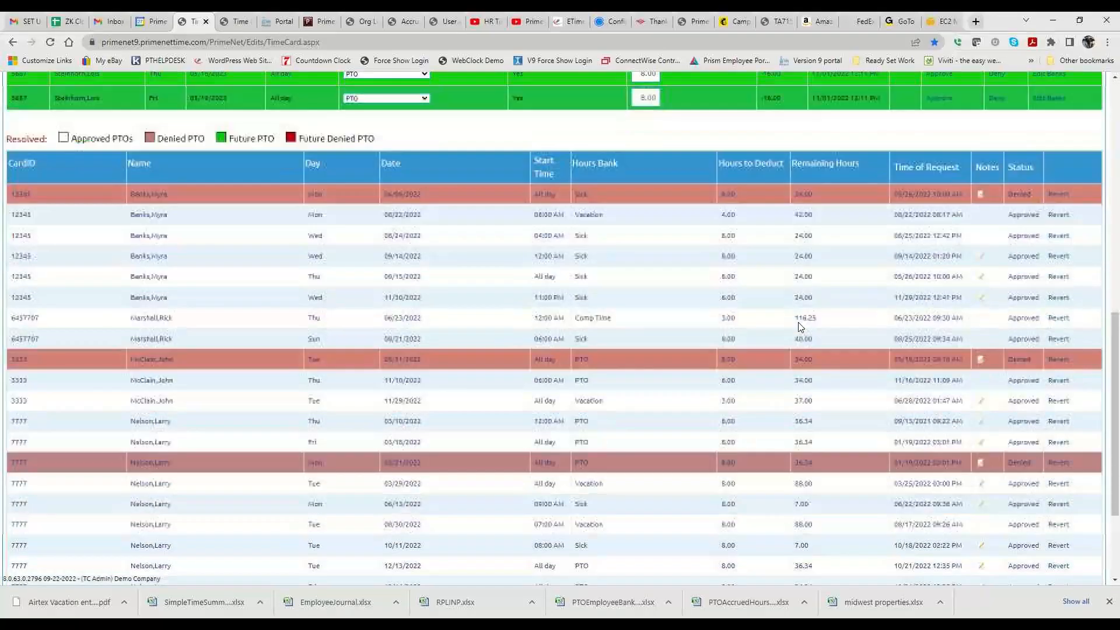
# - Examine the pending and resolved PTO requests for the Work Comp entry and return to the employee's timesheet
pyautogui.scroll(-3, 798, 326)
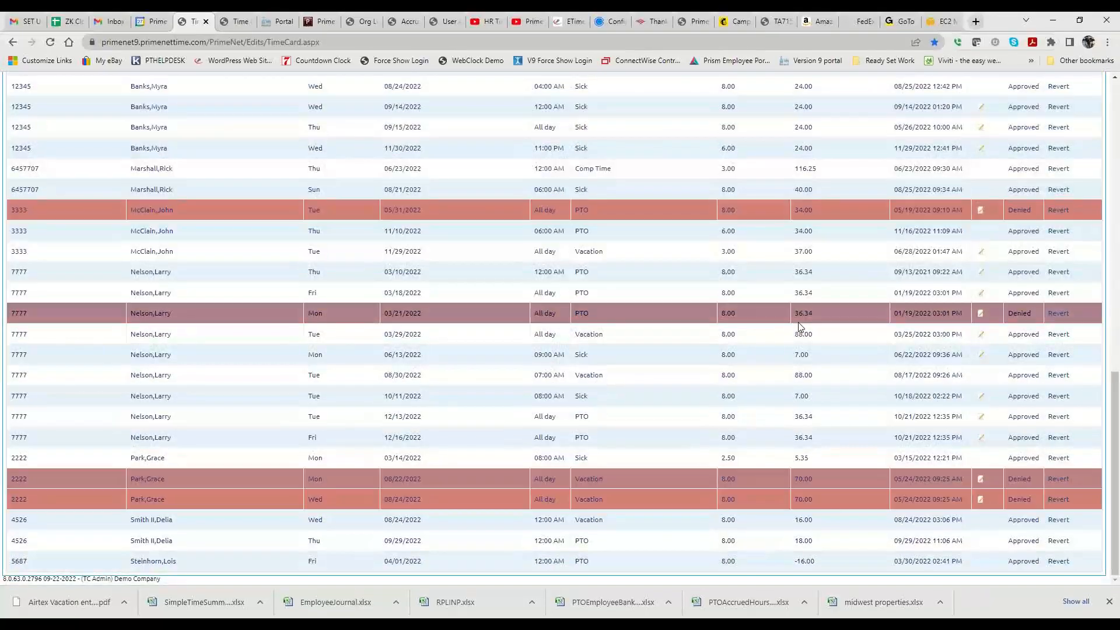
pyautogui.scroll(15, 799, 326)
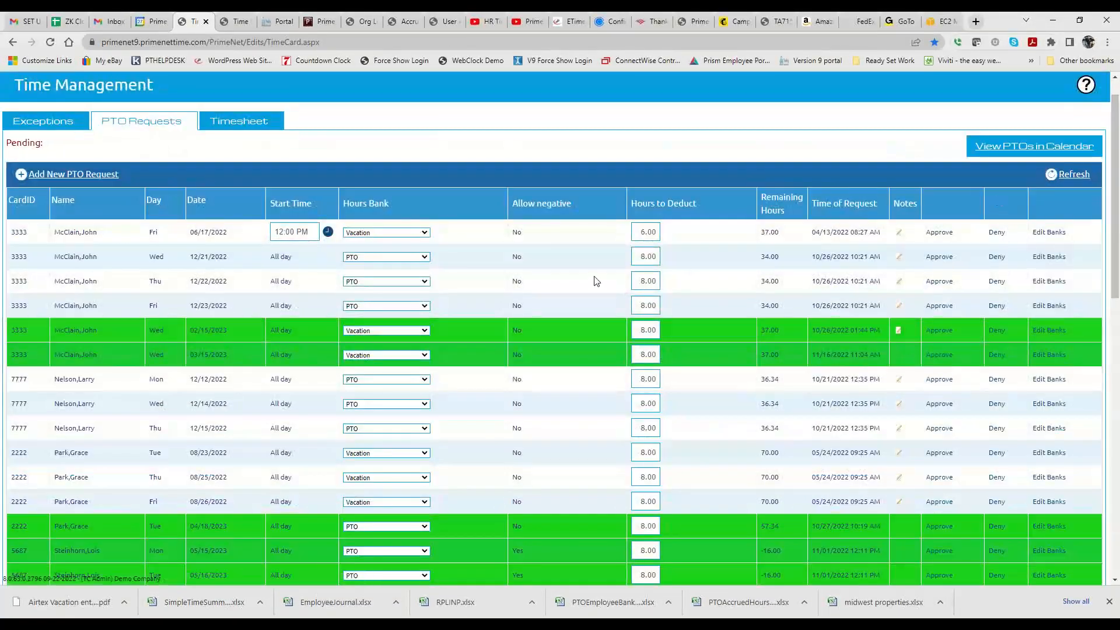
pyautogui.scroll(-10, 597, 279)
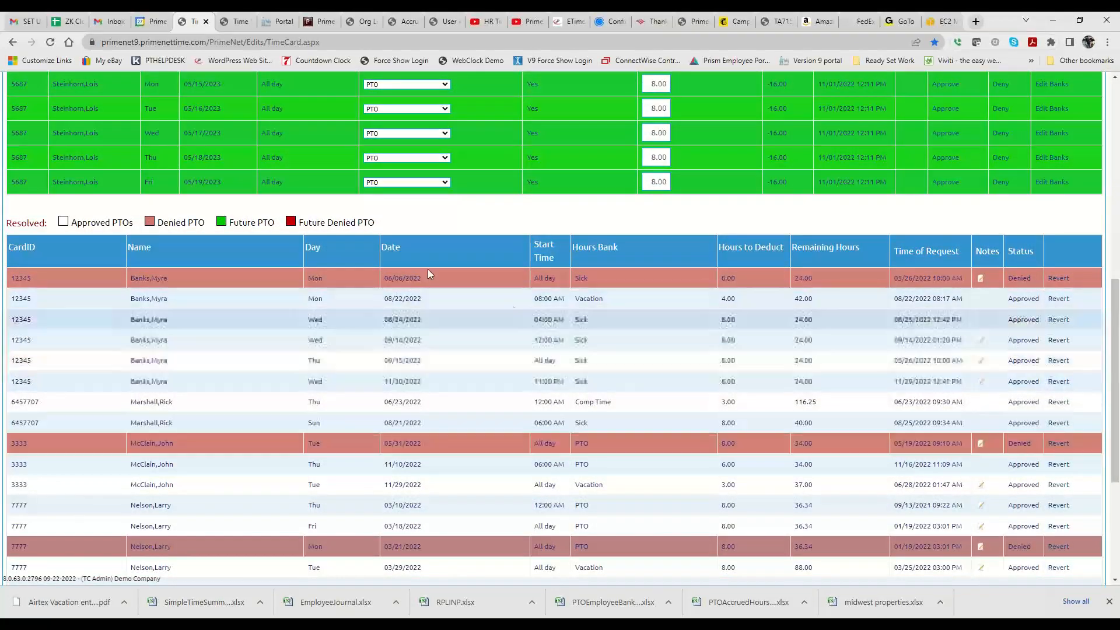
pyautogui.scroll(7, 462, 375)
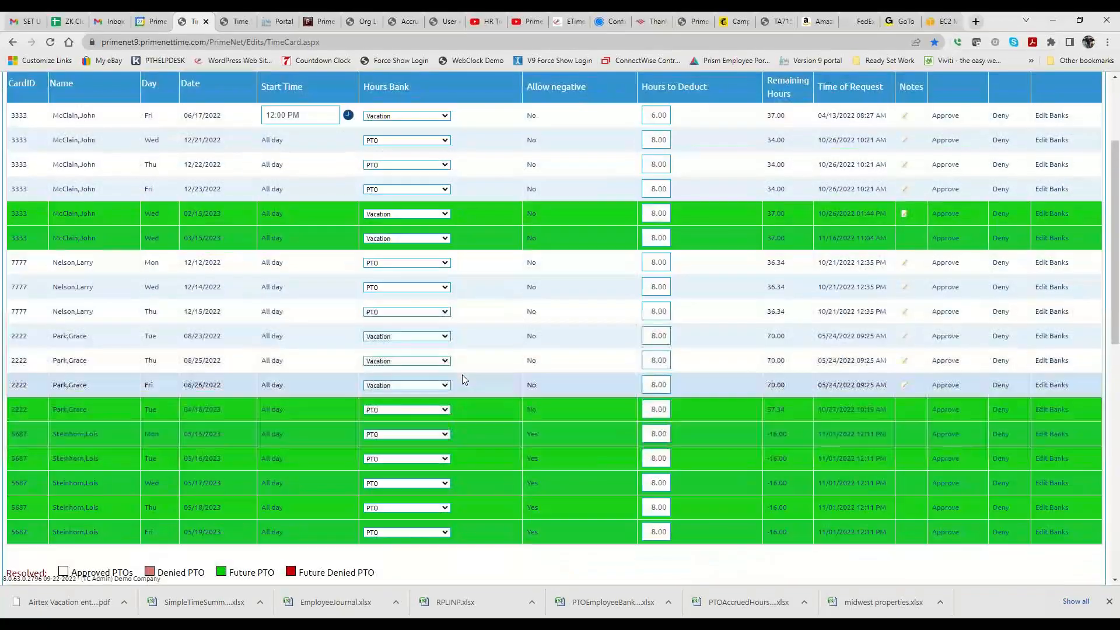
pyautogui.scroll(-5, 461, 375)
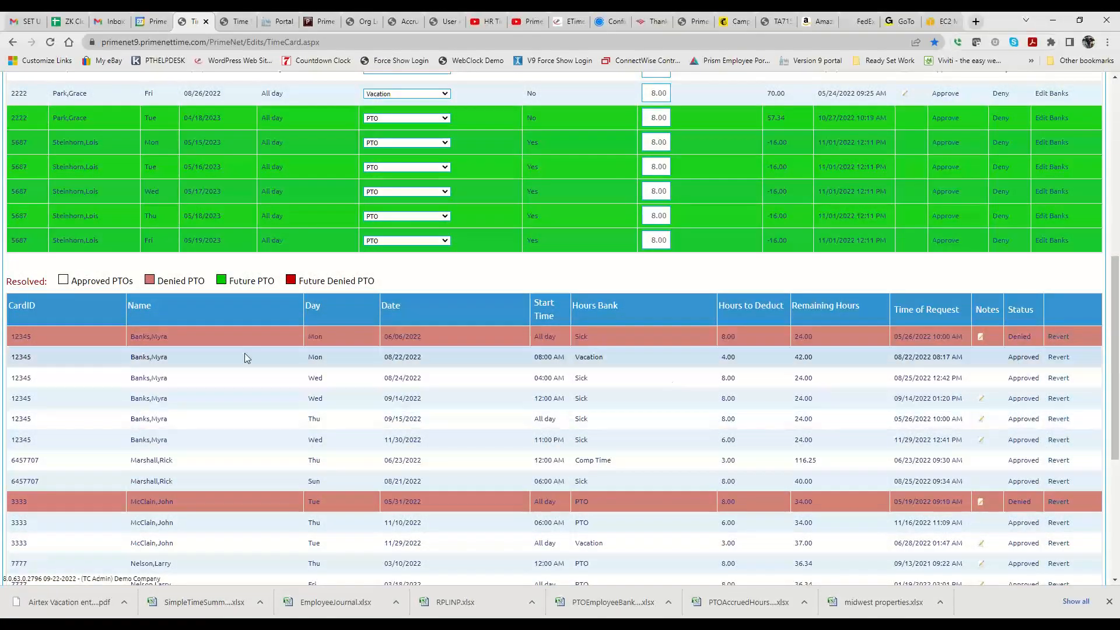
pyautogui.scroll(8, 244, 352)
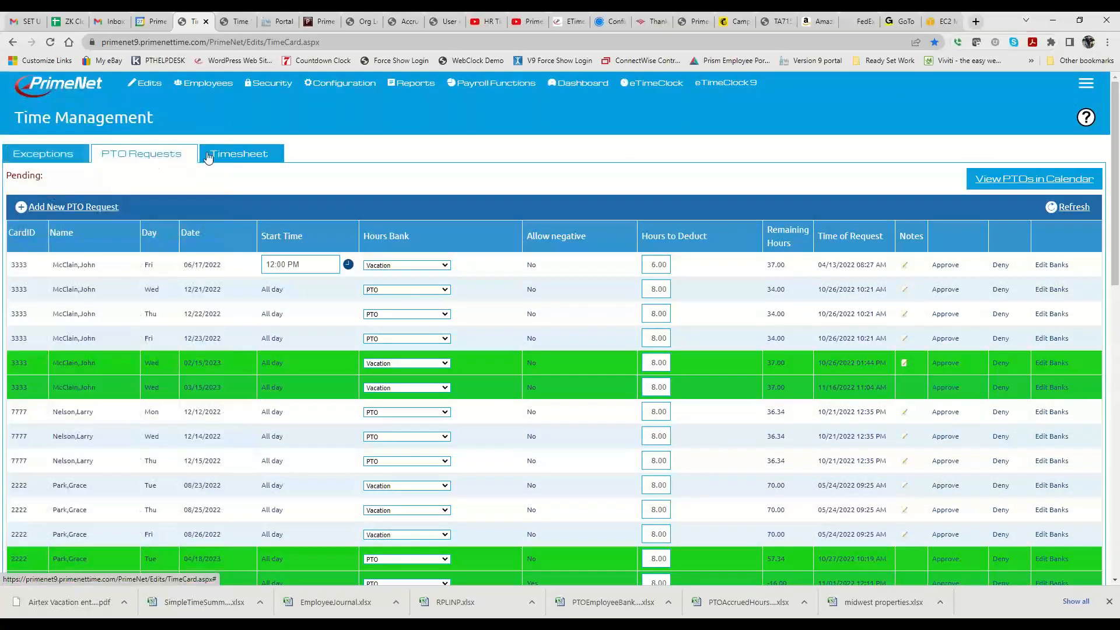
pyautogui.click(239, 154)
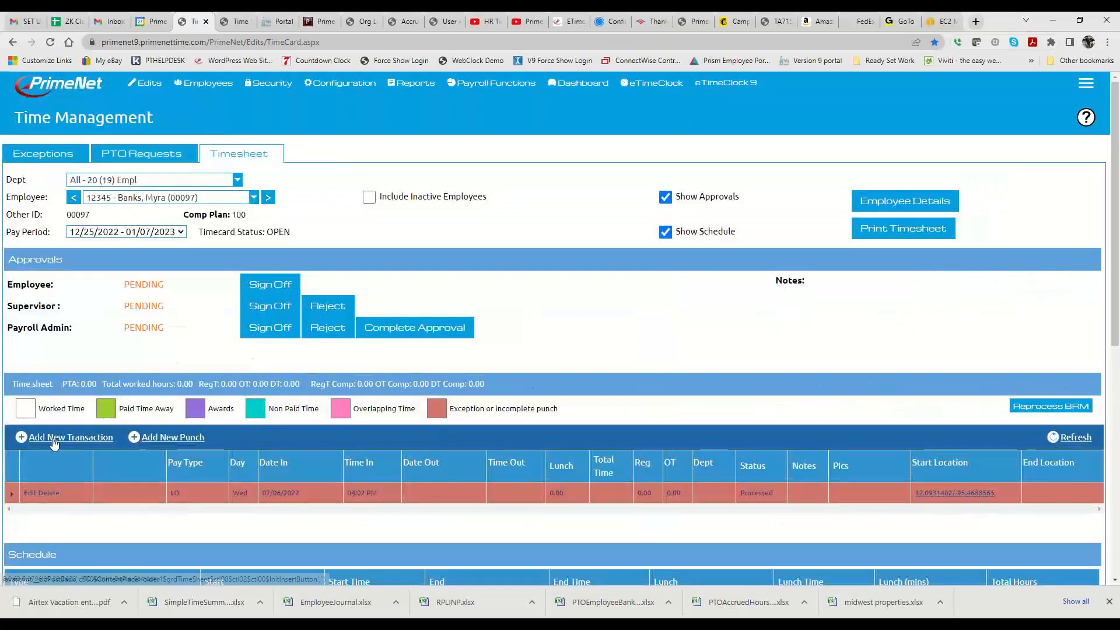